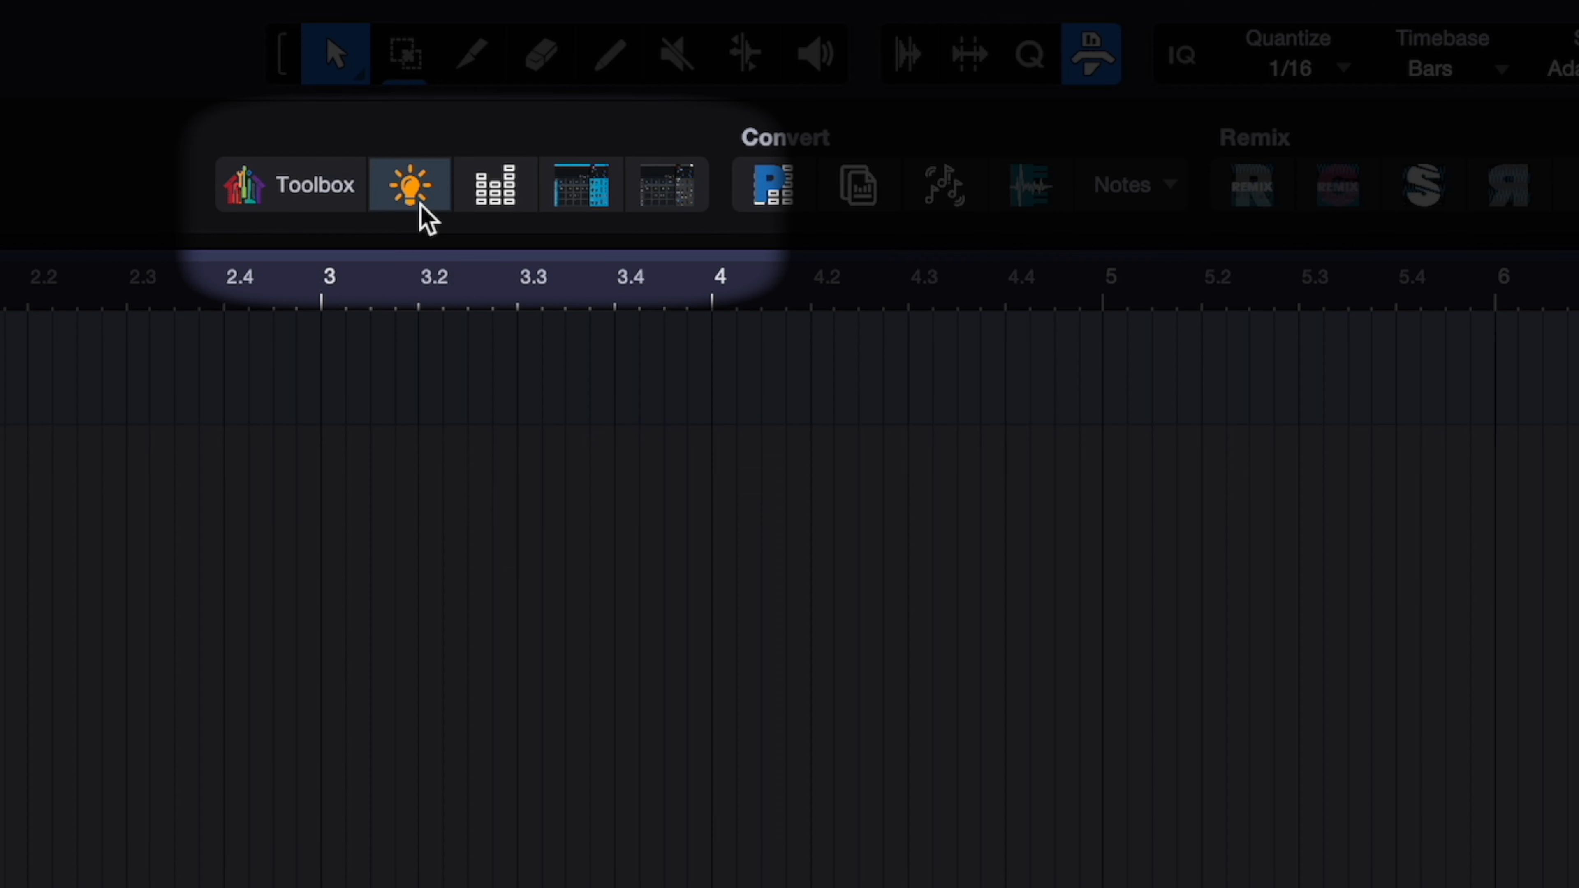
Step: Create a new pattern track with an empty one-bar pattern at the start of the song
{"action": "left_click", "coordinate": [417, 202]}
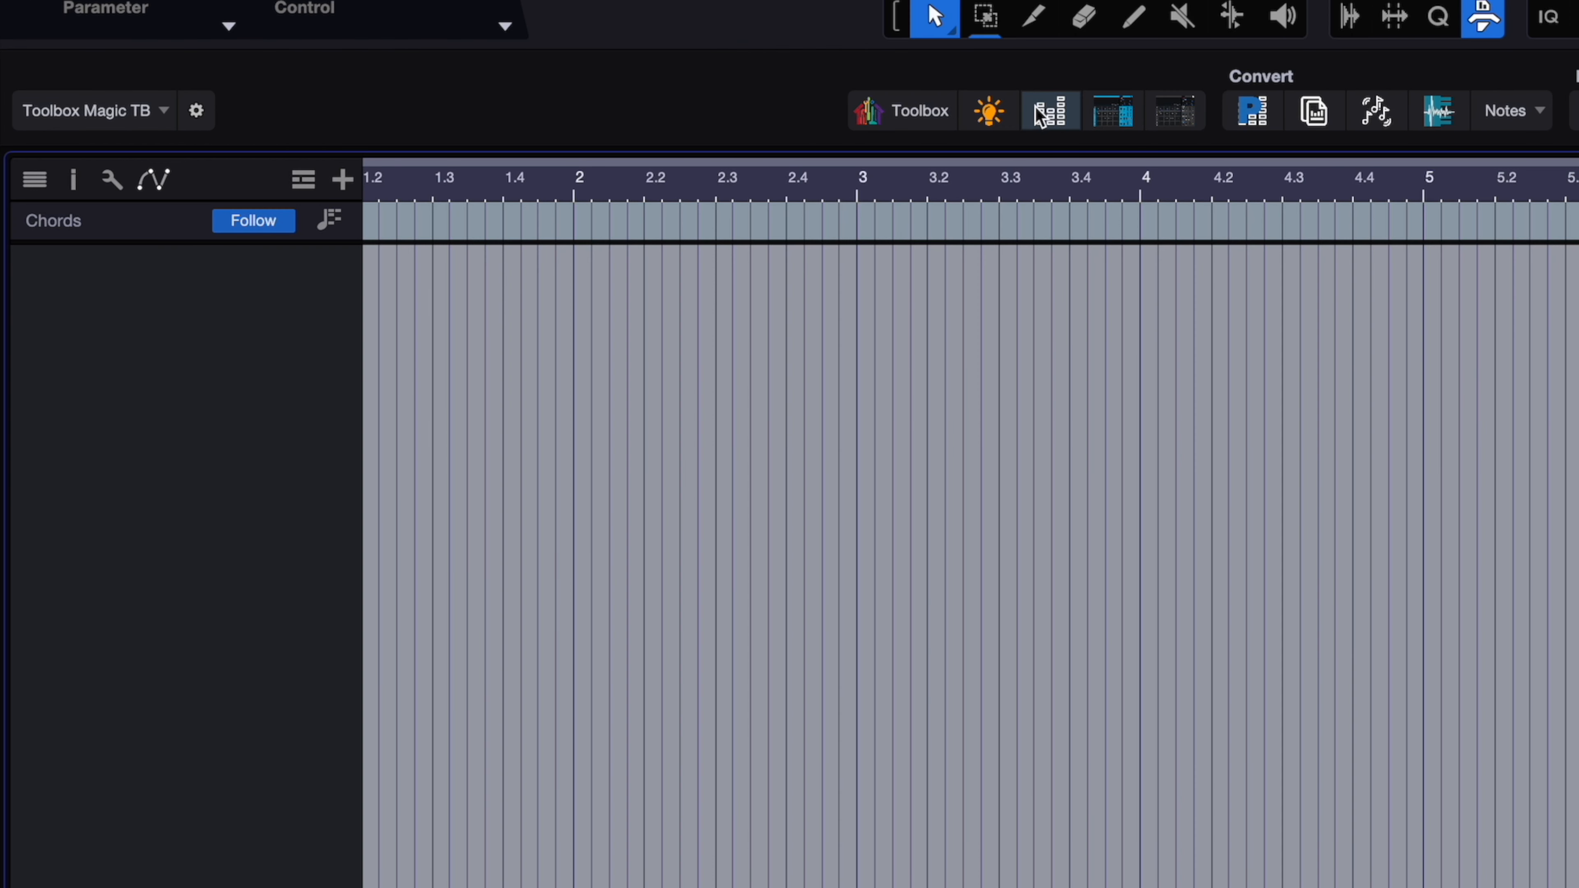
{"action": "left_click", "coordinate": [1048, 116]}
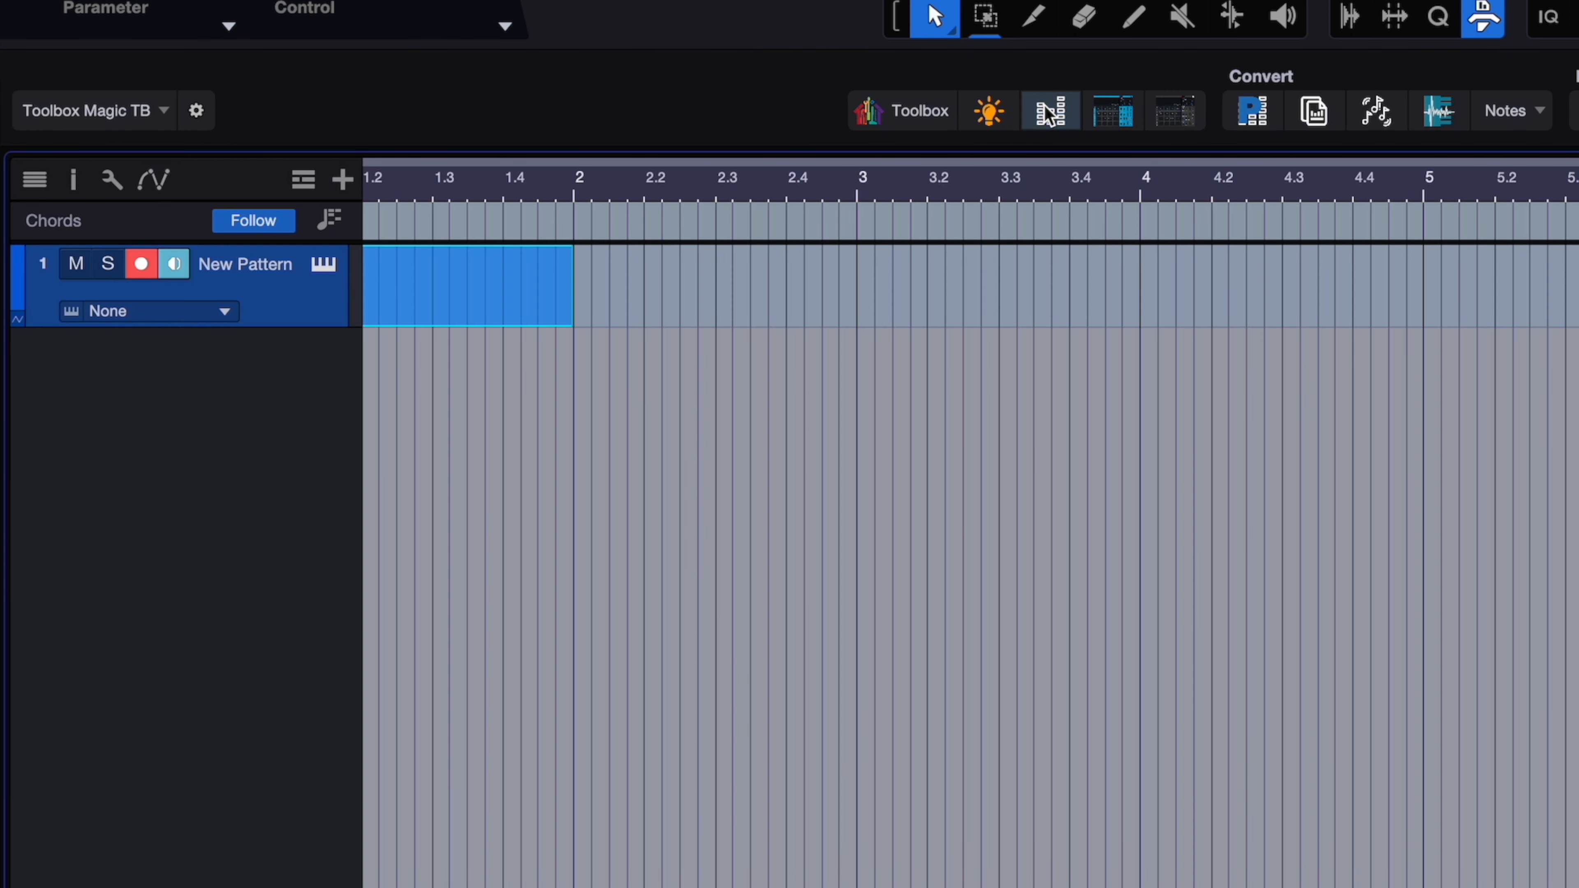
{"action": "scroll", "coordinate": [877, 316], "scroll_direction": "left", "scroll_amount": 2}
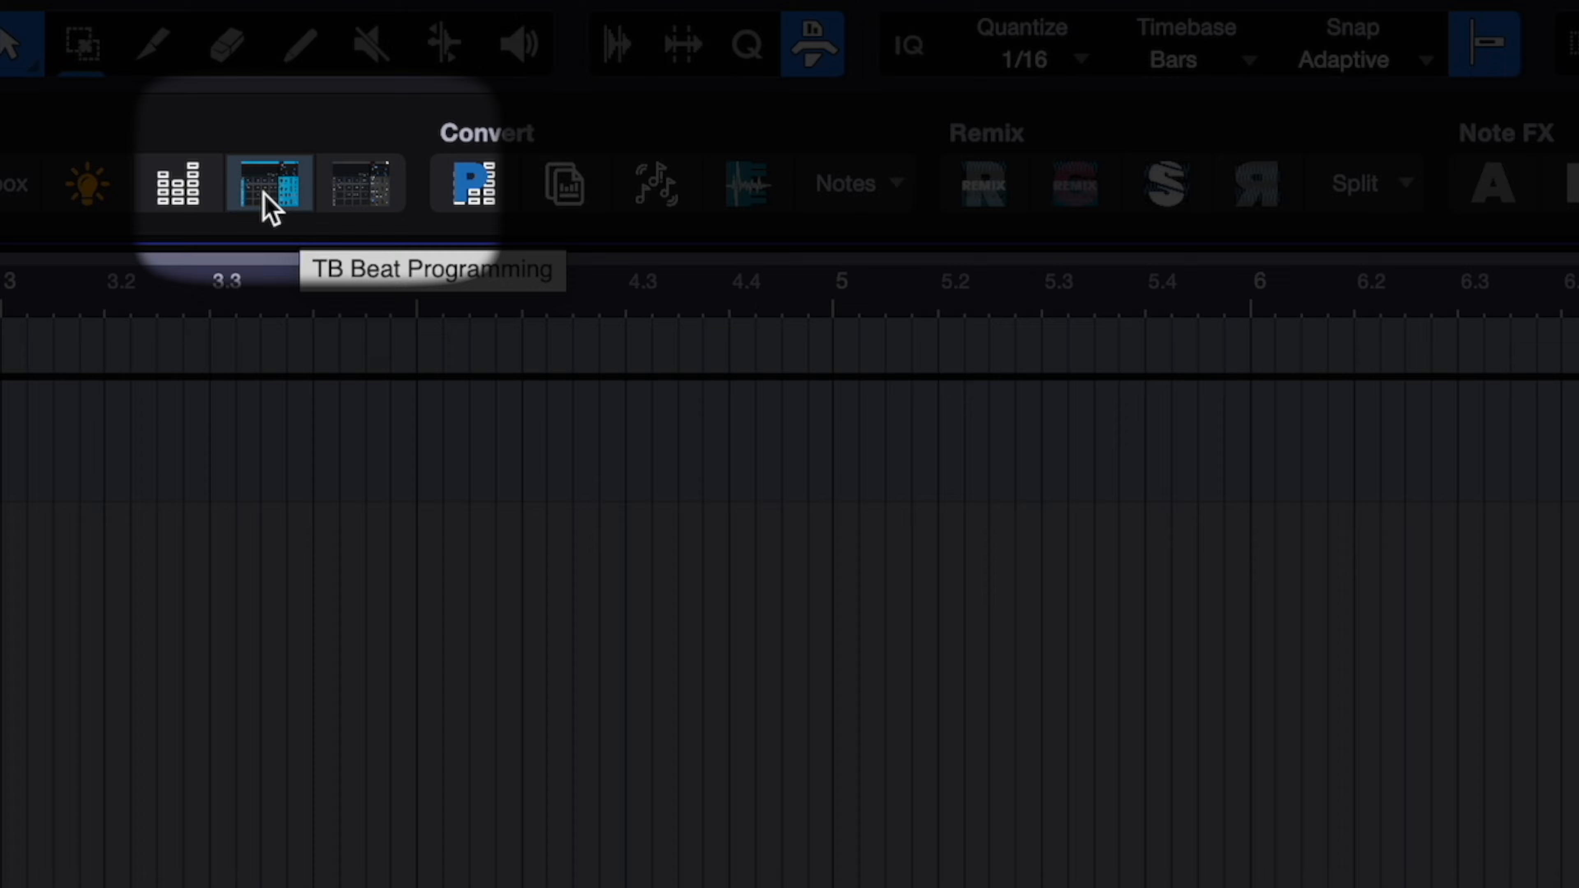
Step: Create a TB Beat Programming track and an empty TB Beat Programming track, and open the empty track's Impact XT instrument
{"action": "left_click", "coordinate": [262, 193]}
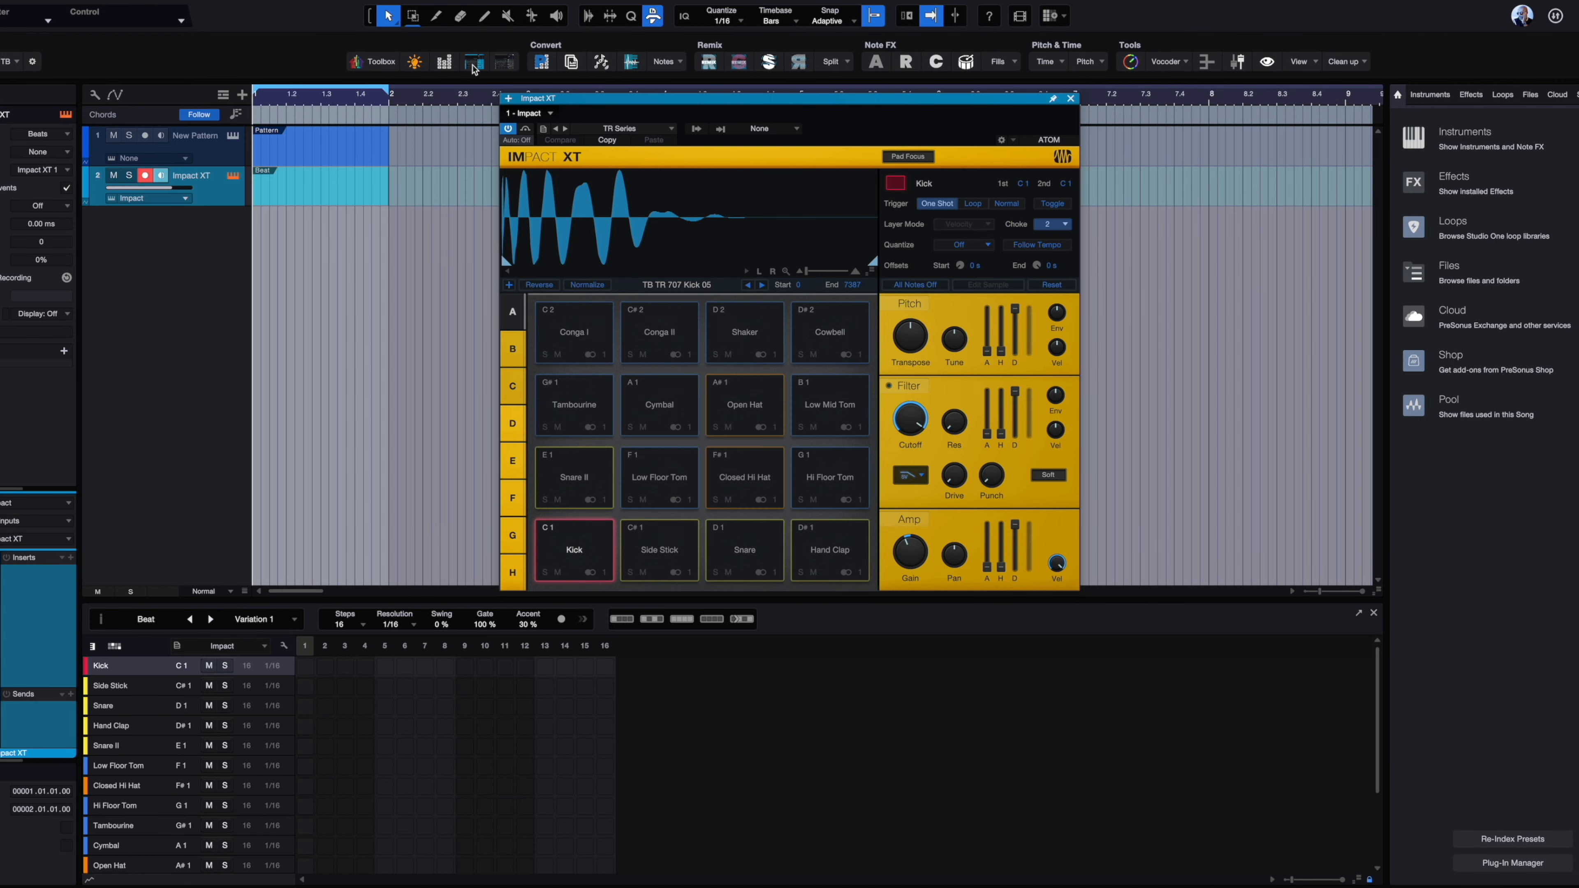
{"action": "left_click_drag", "start_coordinate": [670, 101], "coordinate": [942, 291]}
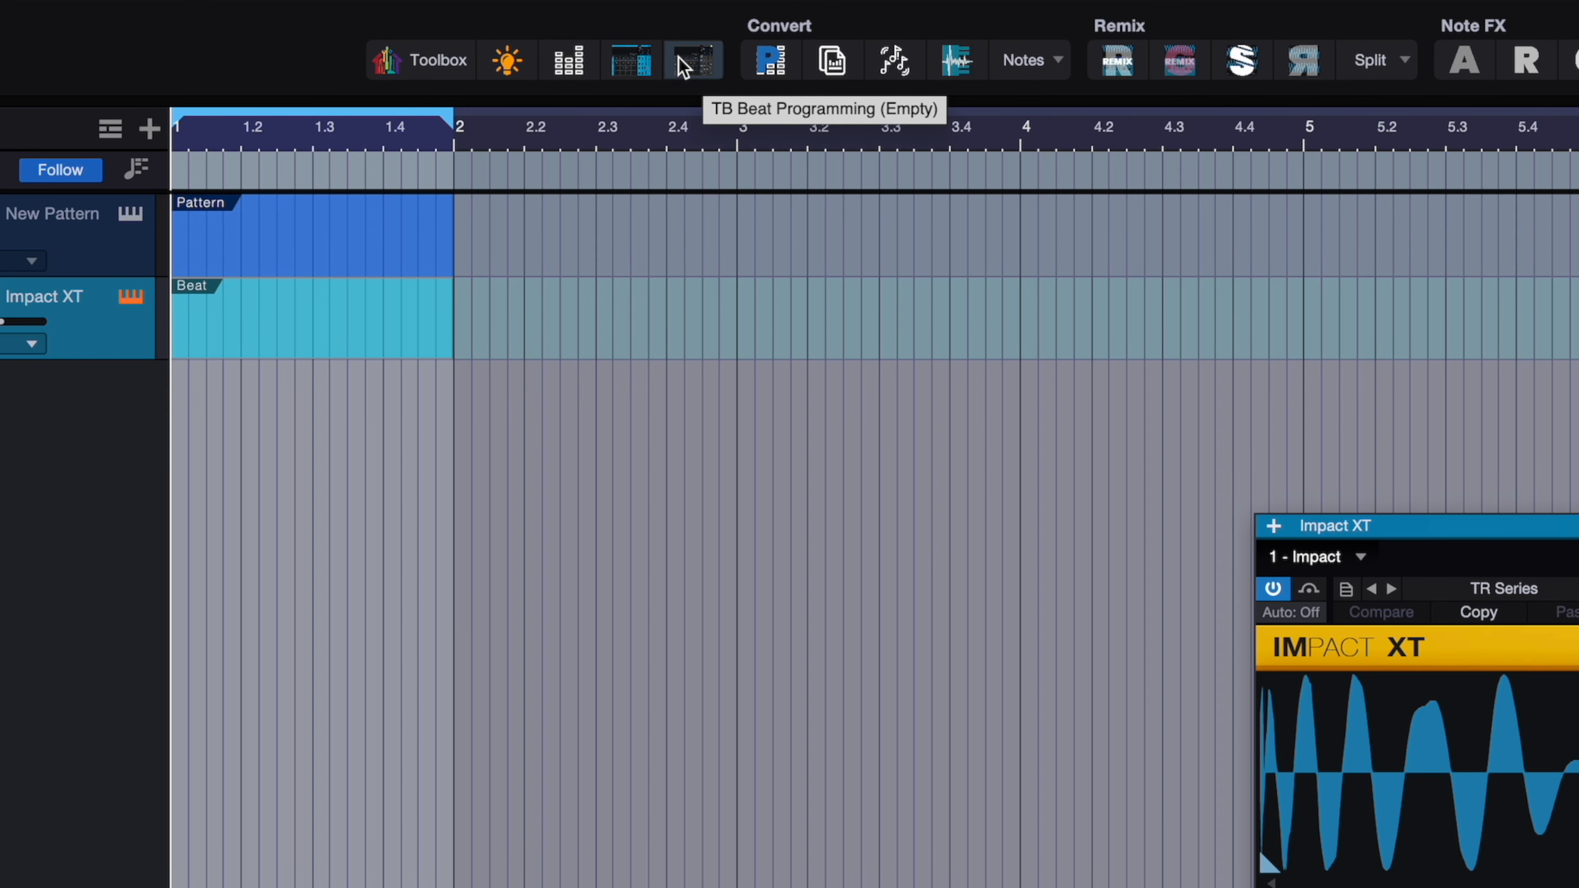
{"action": "left_click", "coordinate": [684, 66]}
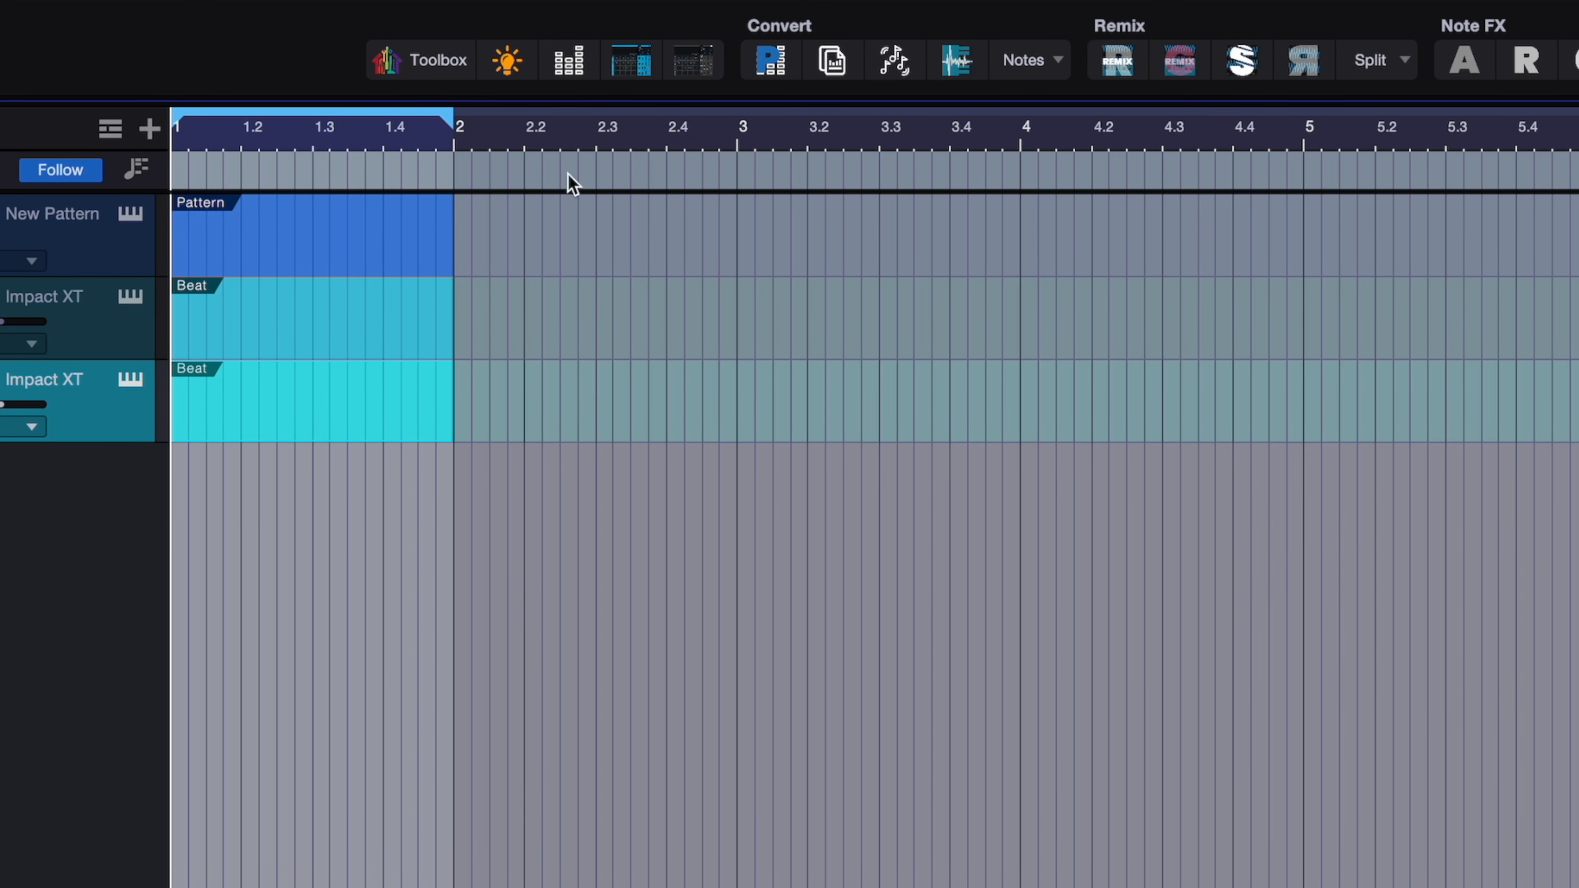
{"action": "double_click", "coordinate": [367, 424]}
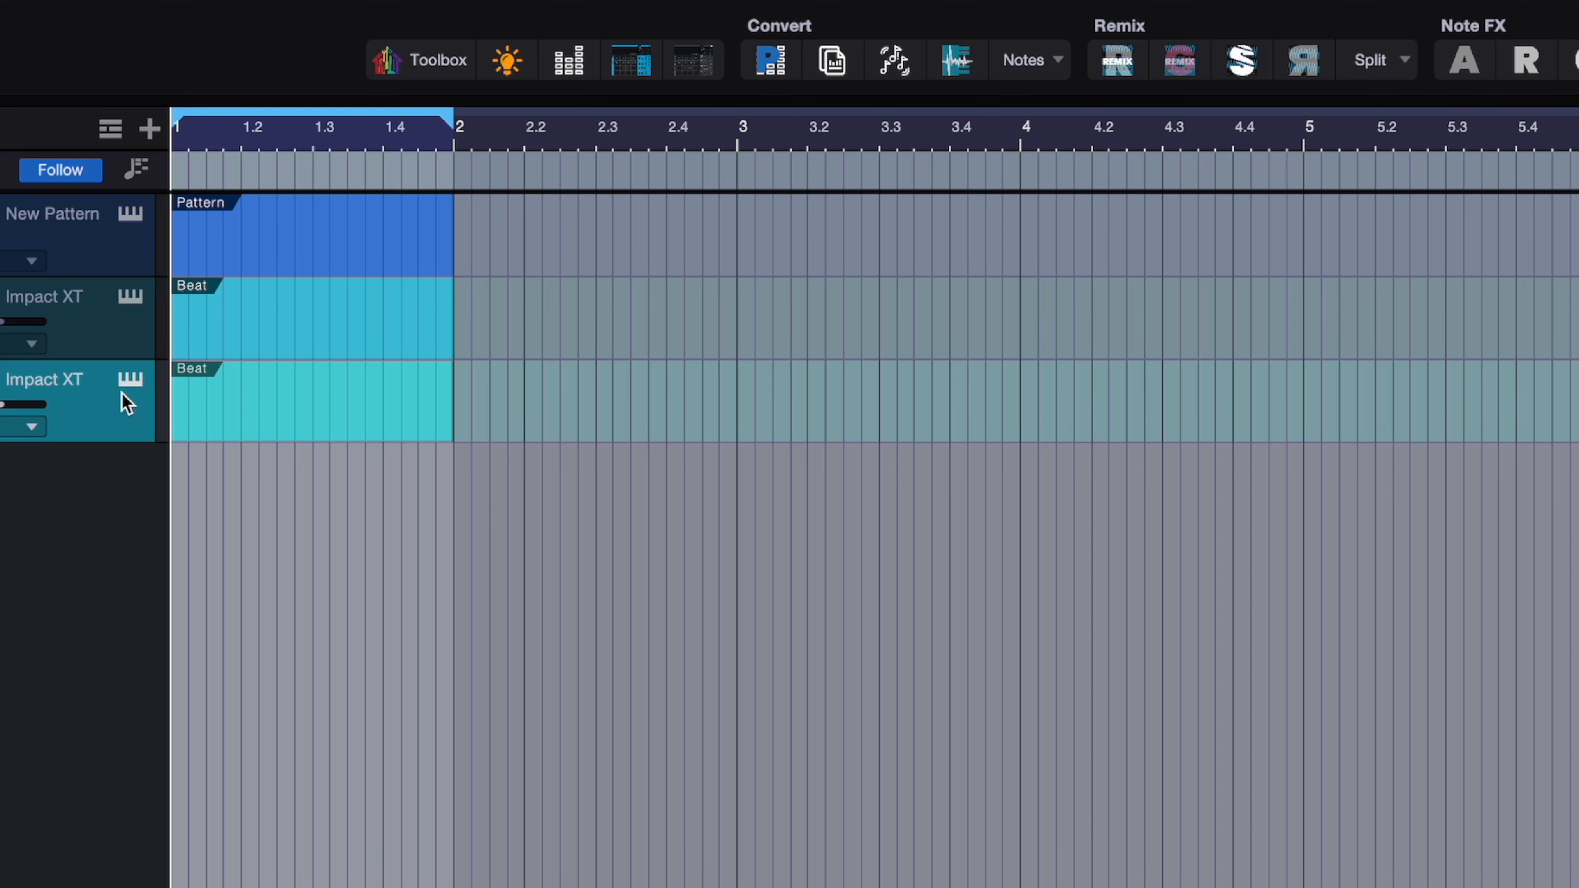
{"action": "left_click", "coordinate": [131, 378]}
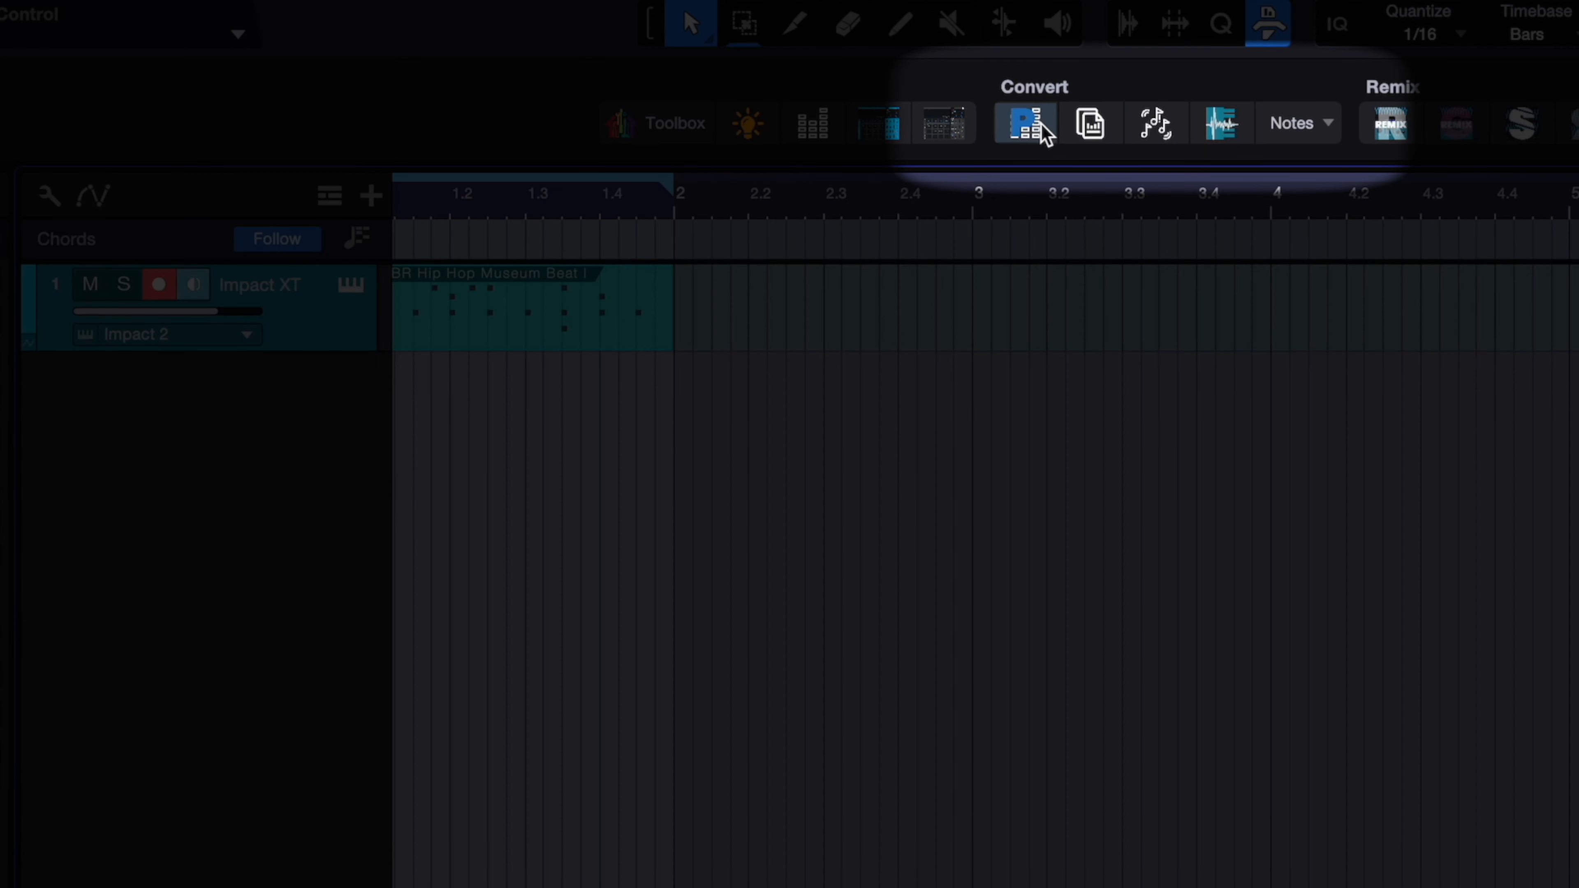
Step: Convert the TBR Hip Hop Museum Beat I pattern into separate note parts on individual tracks per drum sound
{"action": "left_click", "coordinate": [1029, 125]}
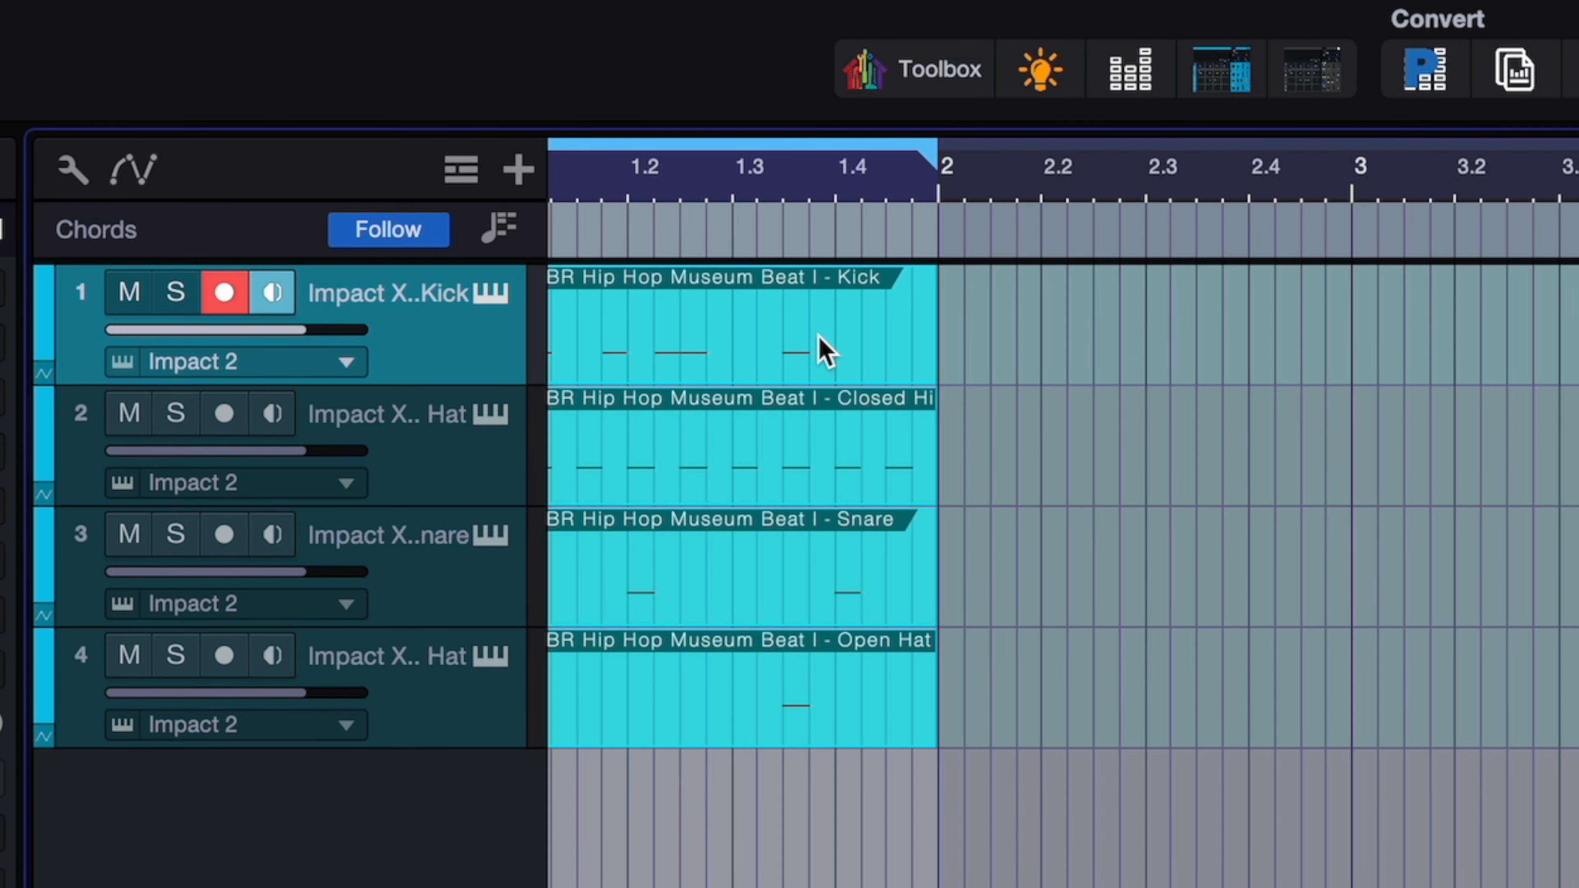
{"action": "scroll", "coordinate": [823, 352], "scroll_direction": "right", "scroll_amount": 2}
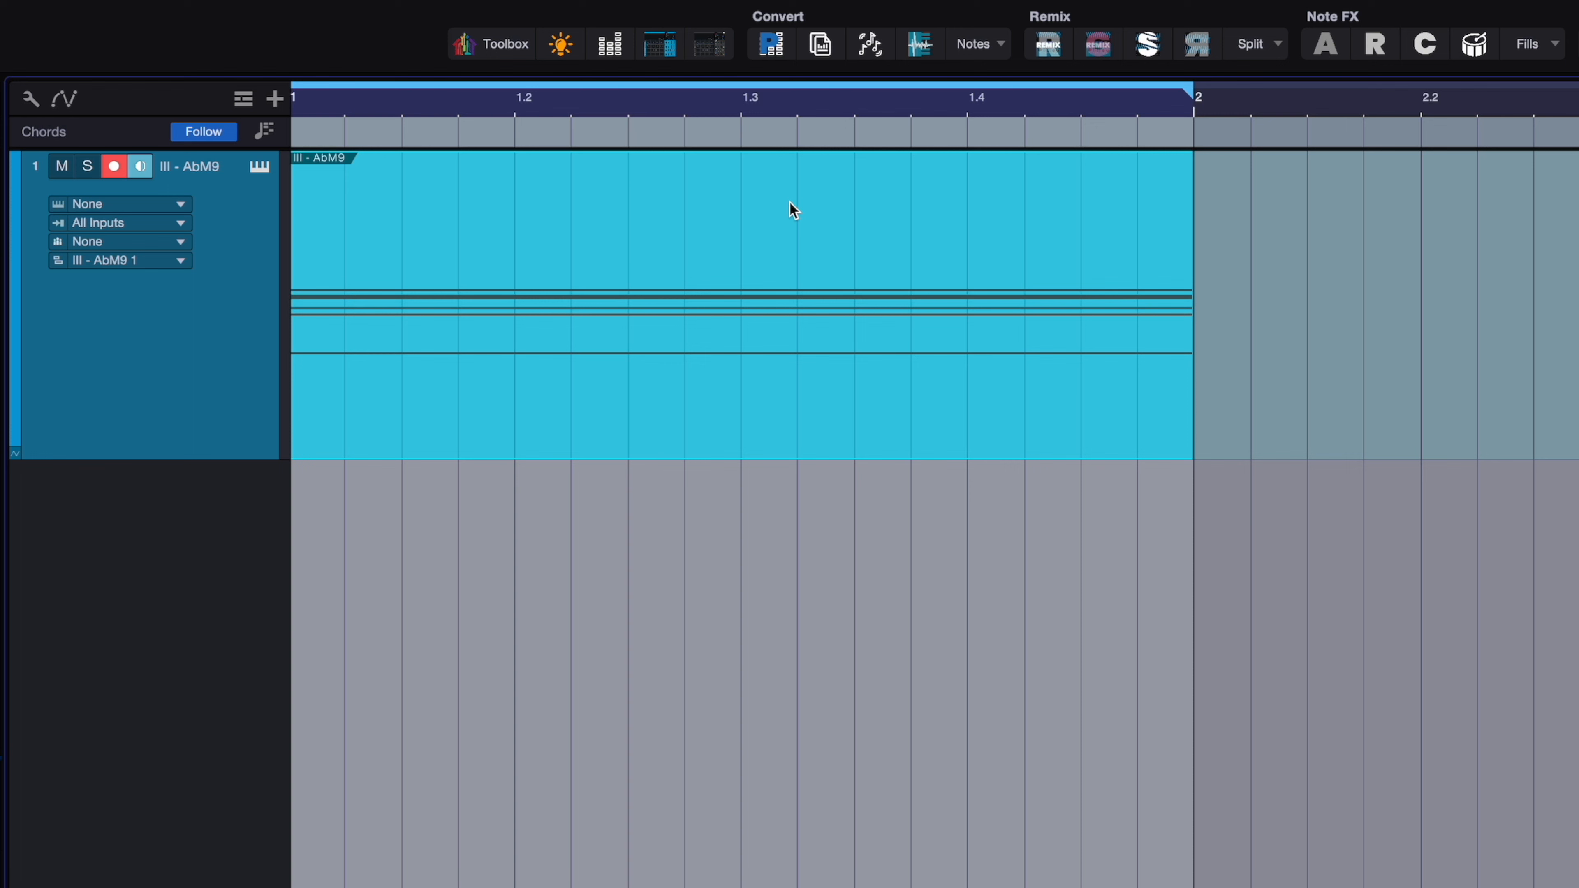
Step: Extract the chord from the III - AbM9 part and convert the TB Anthemic Opening B audio event to MIDI
{"action": "left_click", "coordinate": [866, 50]}
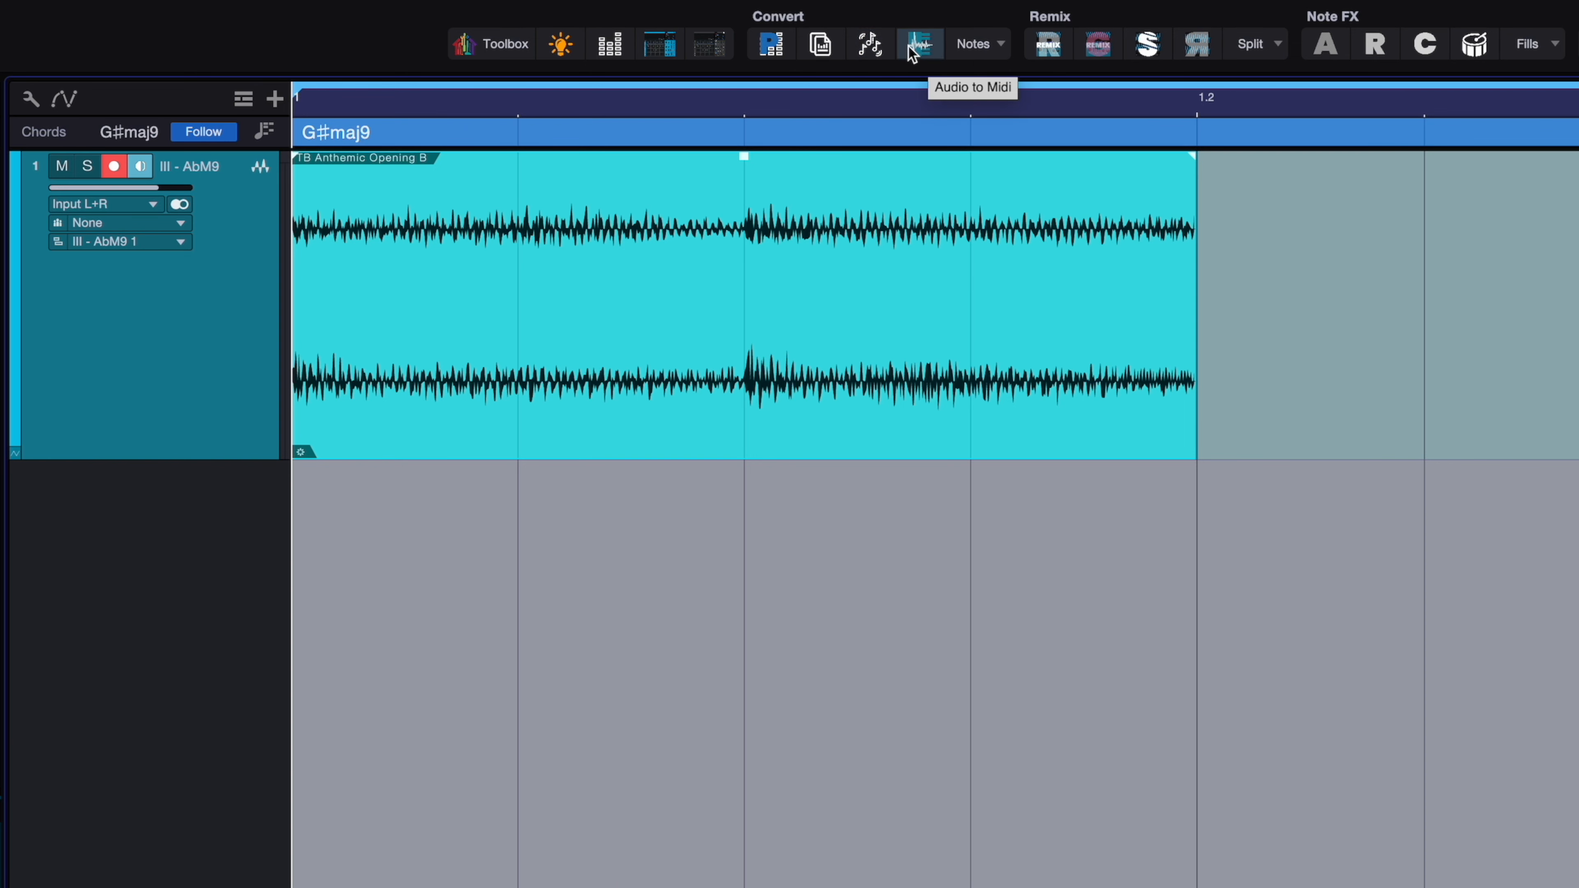
{"action": "left_click", "coordinate": [908, 45]}
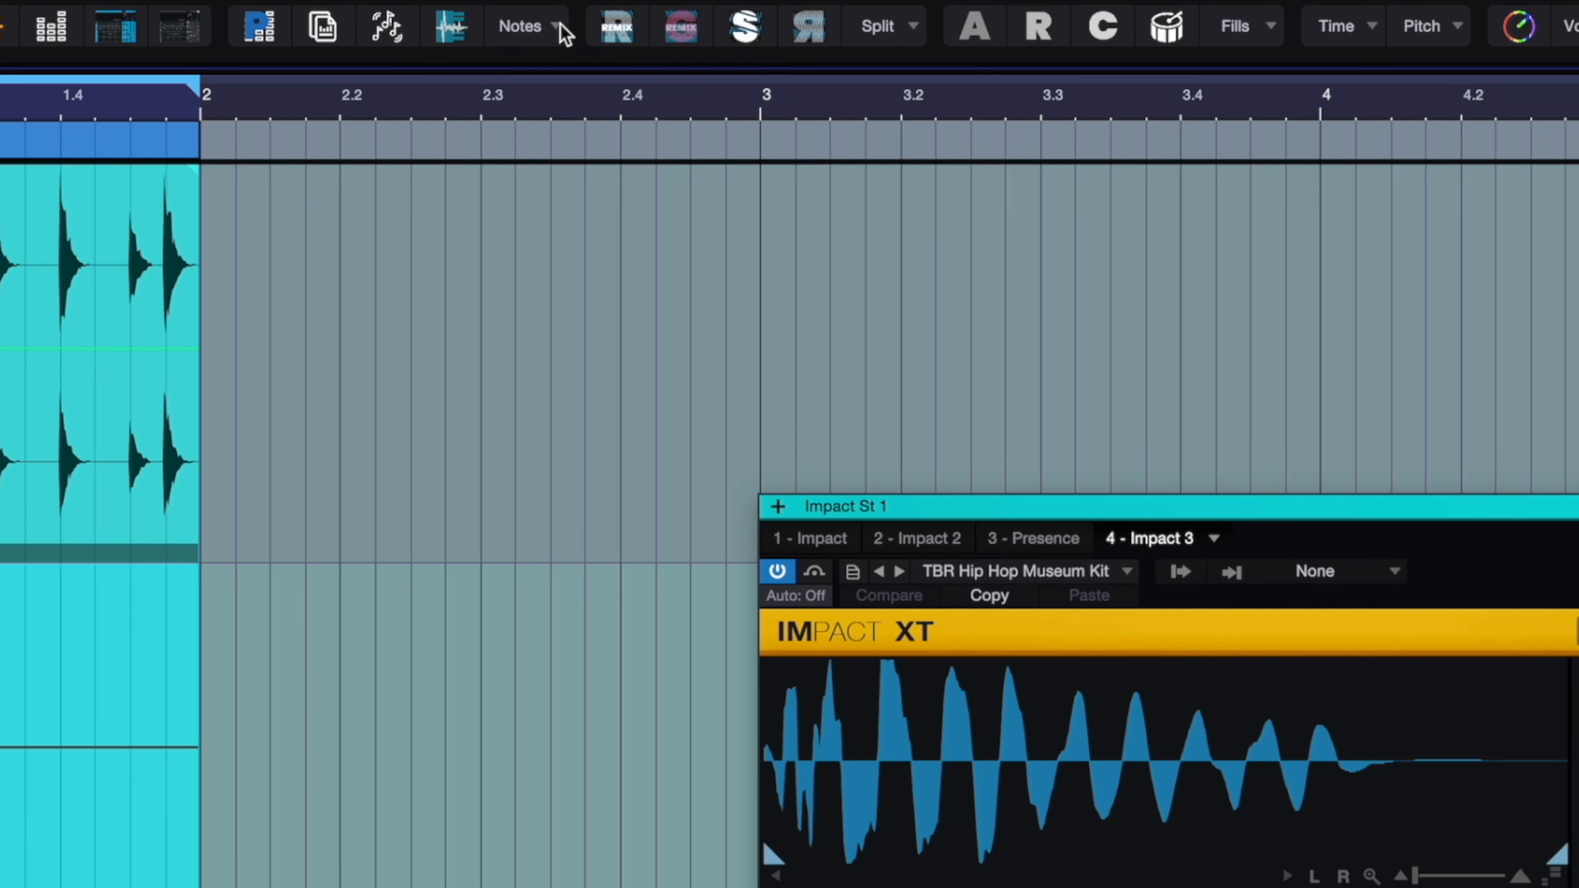
Step: Set the notes of the converted drum part to Closed Hats (F#1) for Impact XT
{"action": "left_click", "coordinate": [559, 26]}
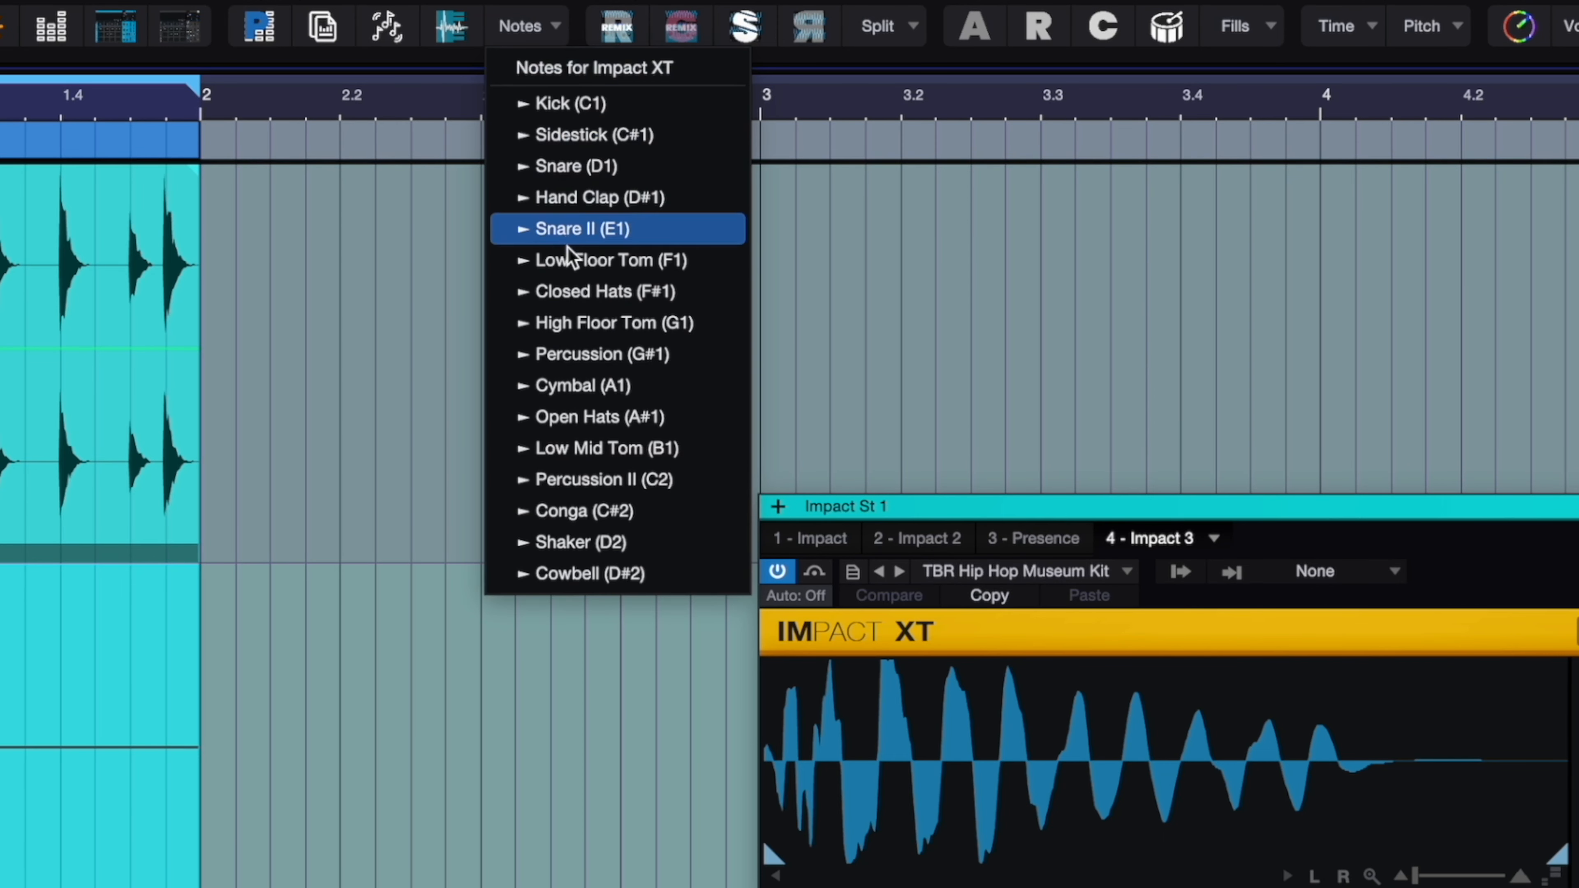
{"action": "left_click", "coordinate": [583, 297]}
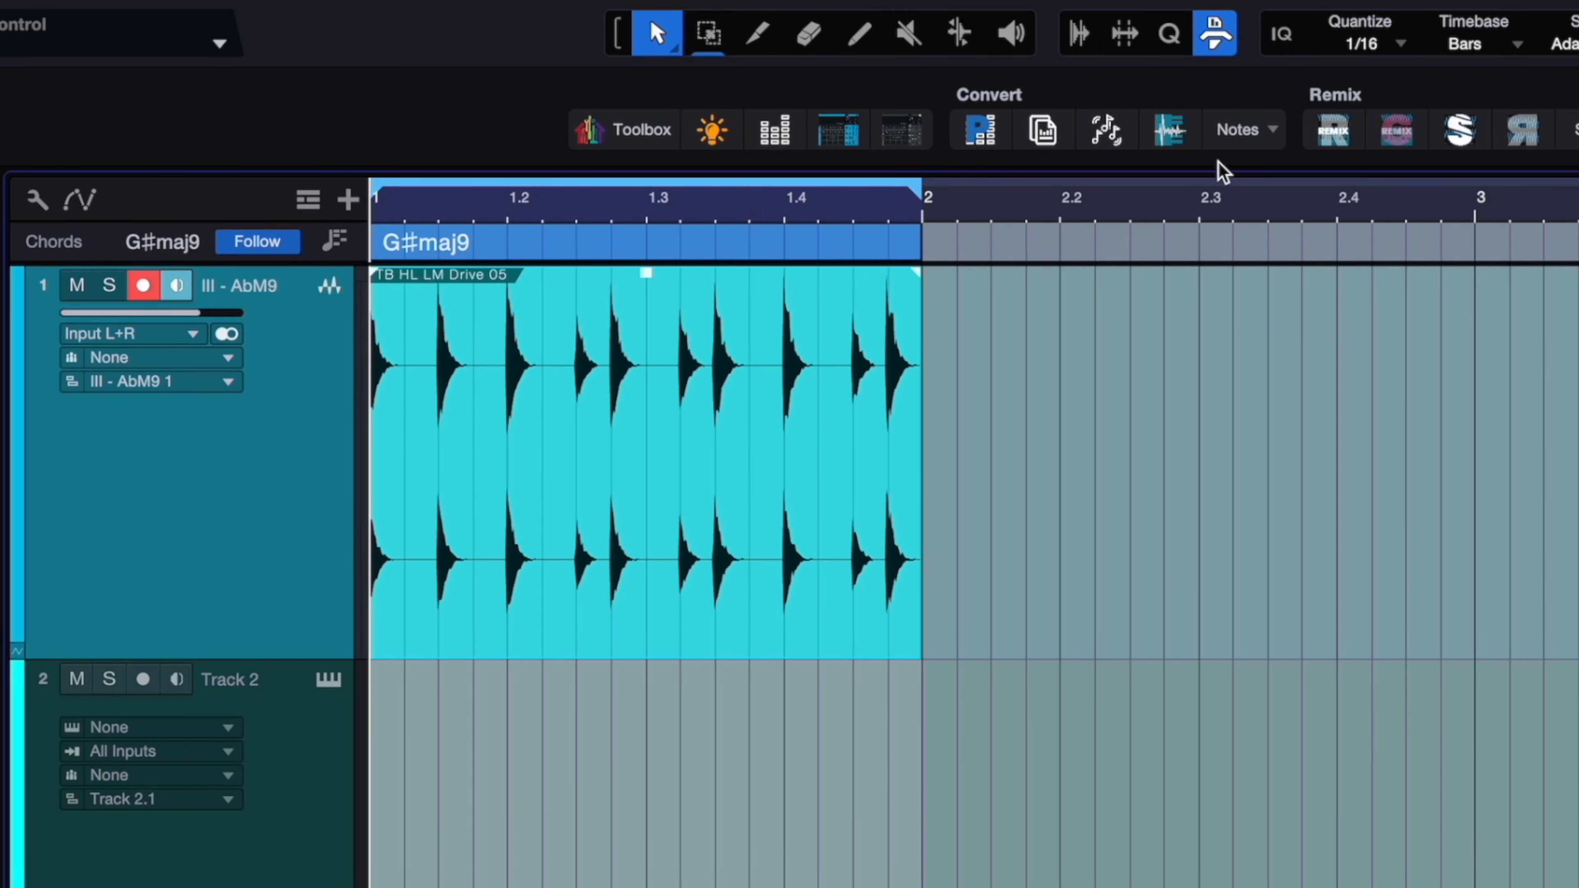
Step: Convert the TB HL LM Drive 05 loop to a note part on Track 2 and assign its notes to Closed Hats (F#1)
{"action": "left_click", "coordinate": [1172, 133]}
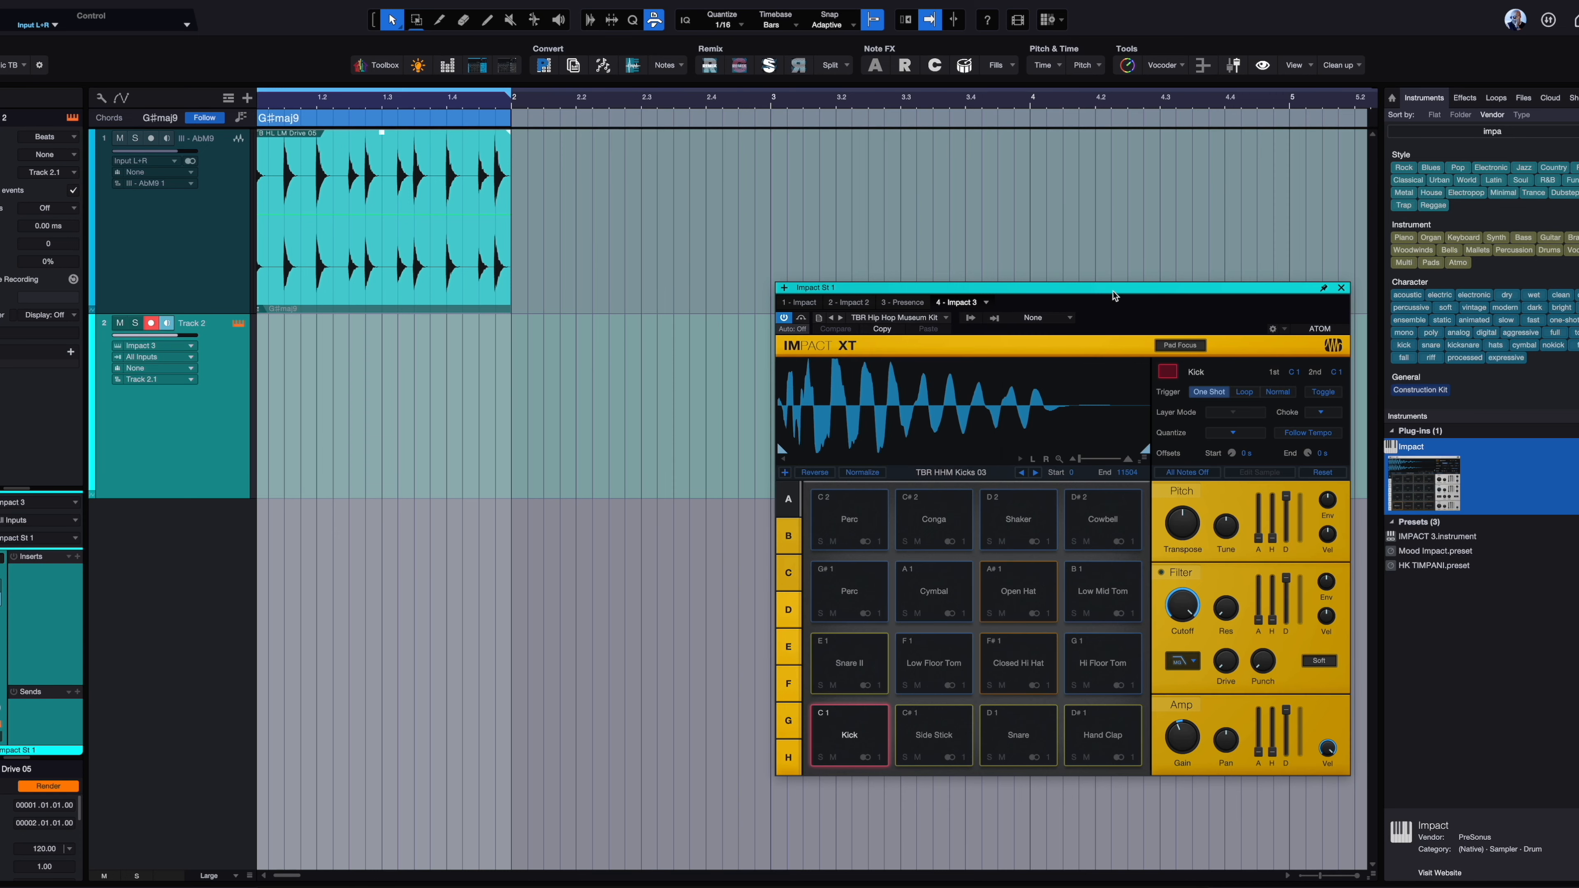
{"action": "left_click_drag", "start_coordinate": [425, 212], "coordinate": [405, 364]}
{"action": "left_click", "coordinate": [680, 64]}
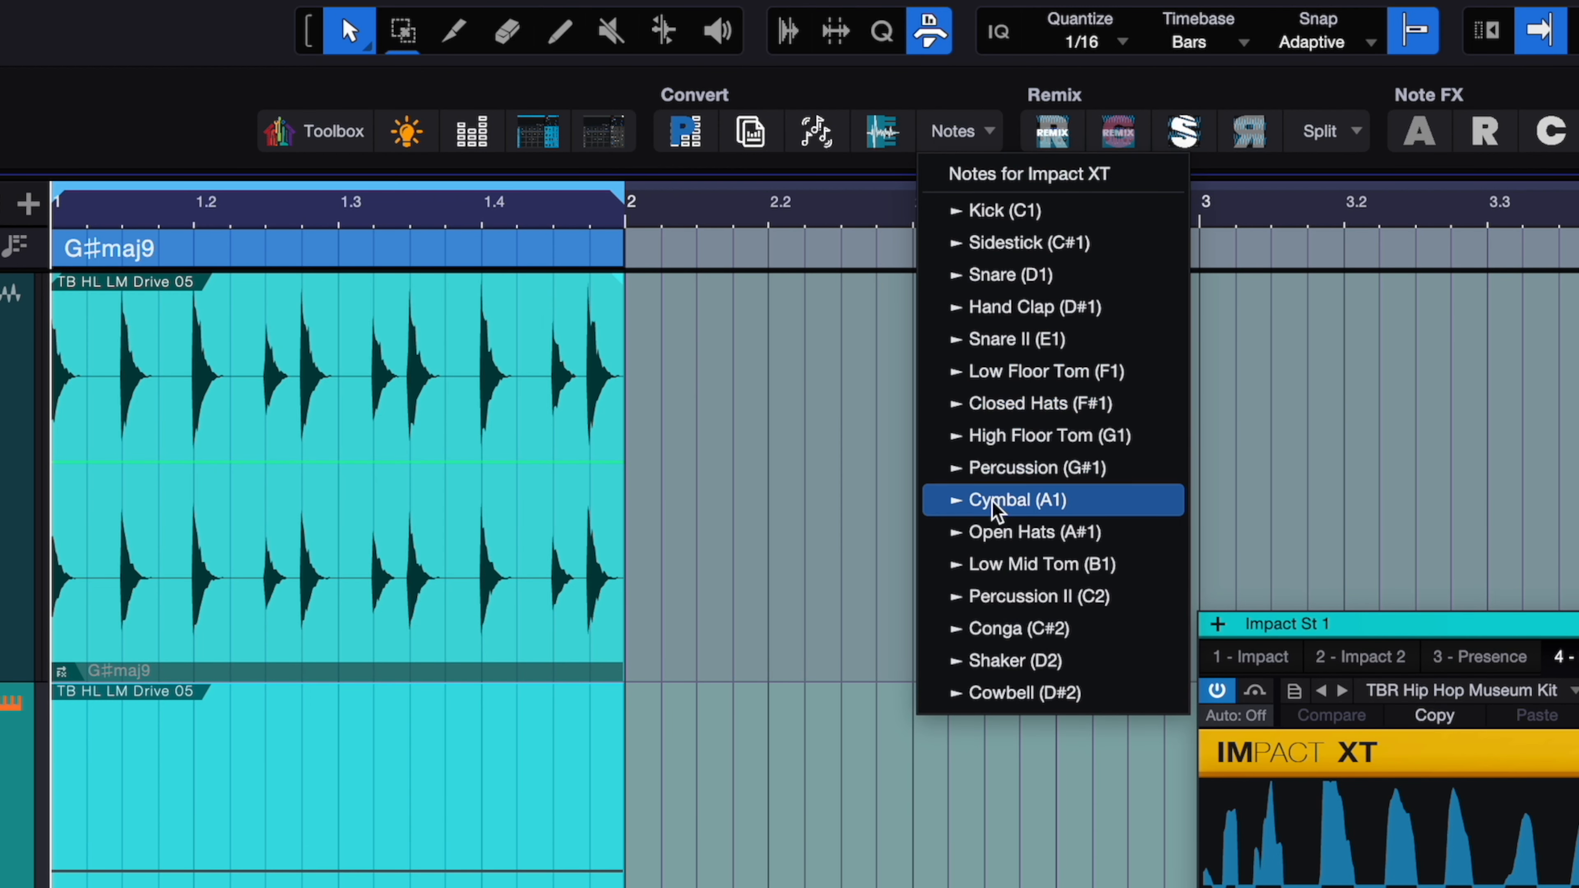
{"action": "left_click", "coordinate": [1013, 404]}
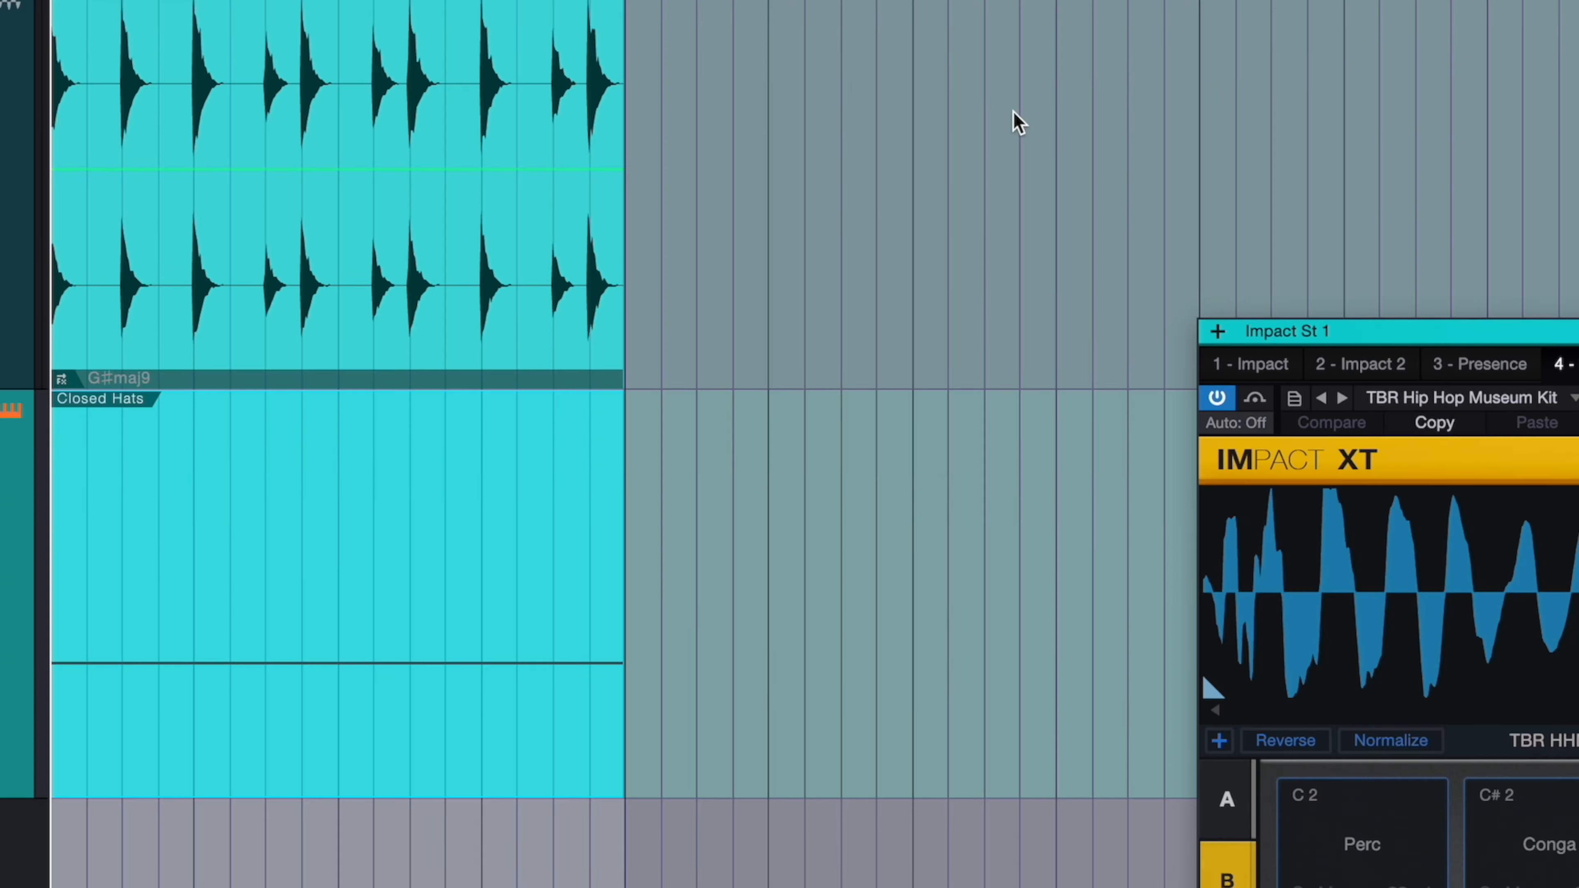
Step: Play back the converted part while stepping forward through the Impact XT kit presets, including TB Club Kit
{"action": "key", "text": "space"}
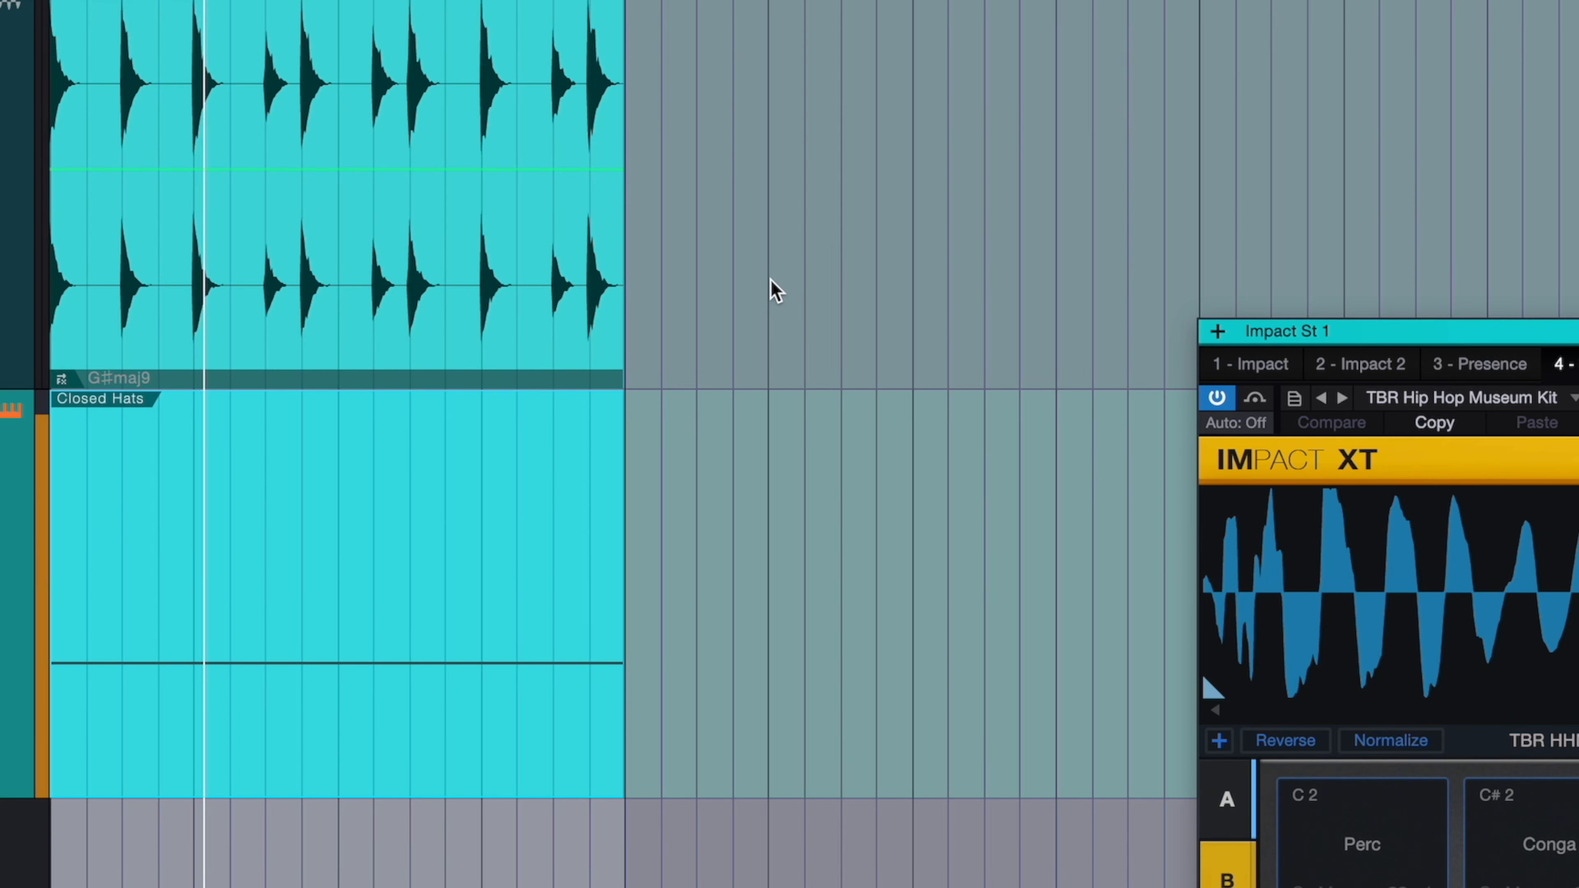
{"action": "left_click", "coordinate": [1342, 398]}
{"action": "left_click", "coordinate": [1341, 398]}
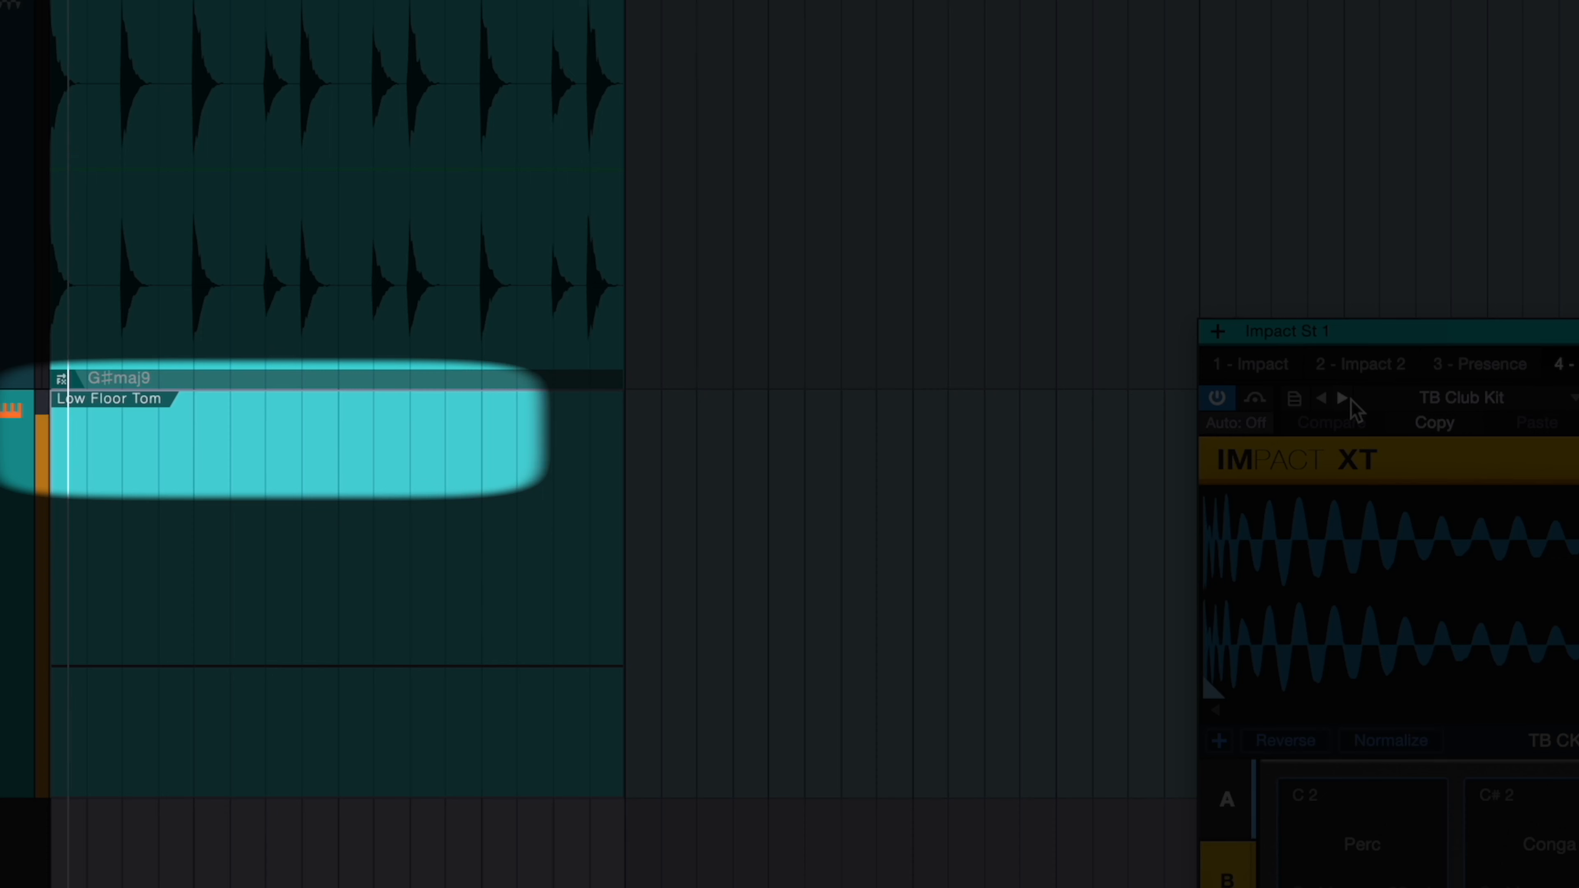
{"action": "left_click", "coordinate": [1344, 398]}
{"action": "left_click", "coordinate": [1350, 398]}
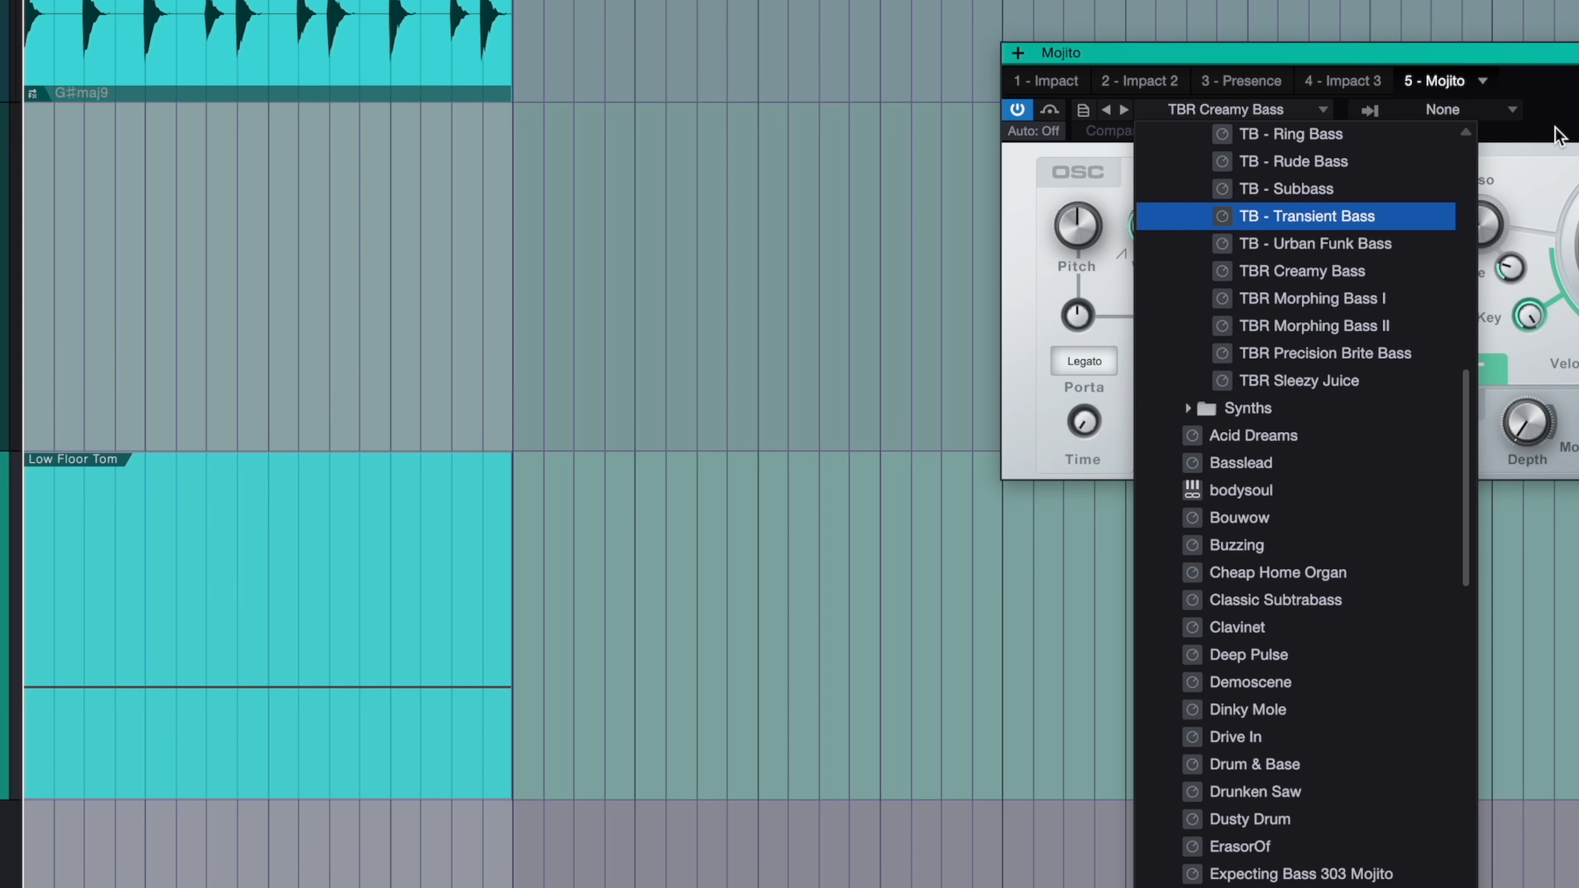
{"action": "left_click", "coordinate": [1568, 125]}
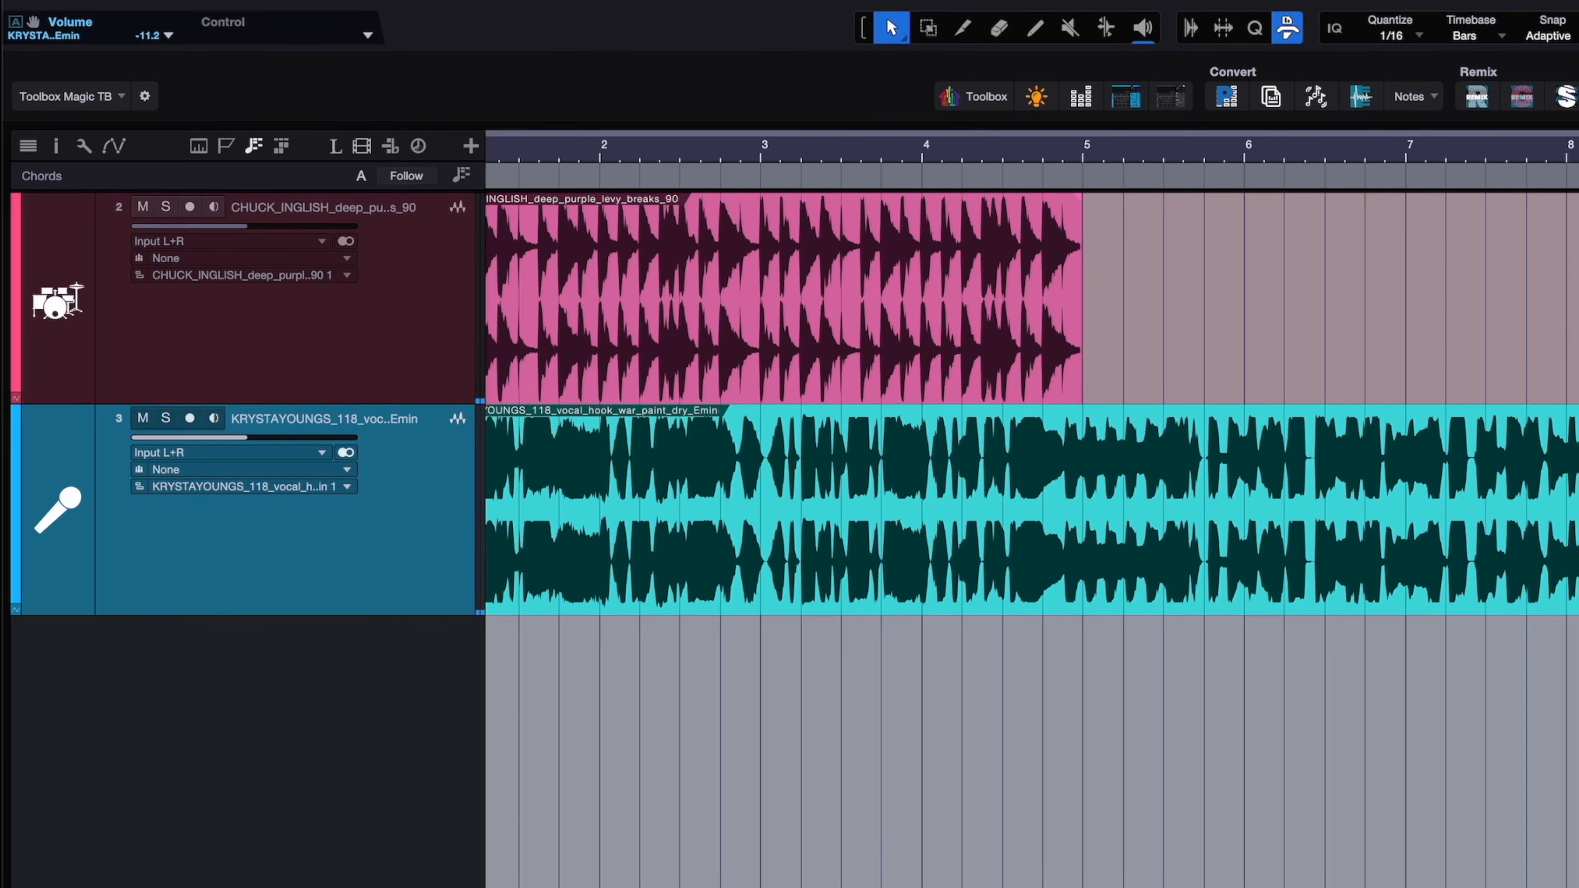
Step: Remix the deep purple levy breaks drum loop into a sliced version with a SampleOne track, and open the note editor
{"action": "left_click", "coordinate": [958, 323]}
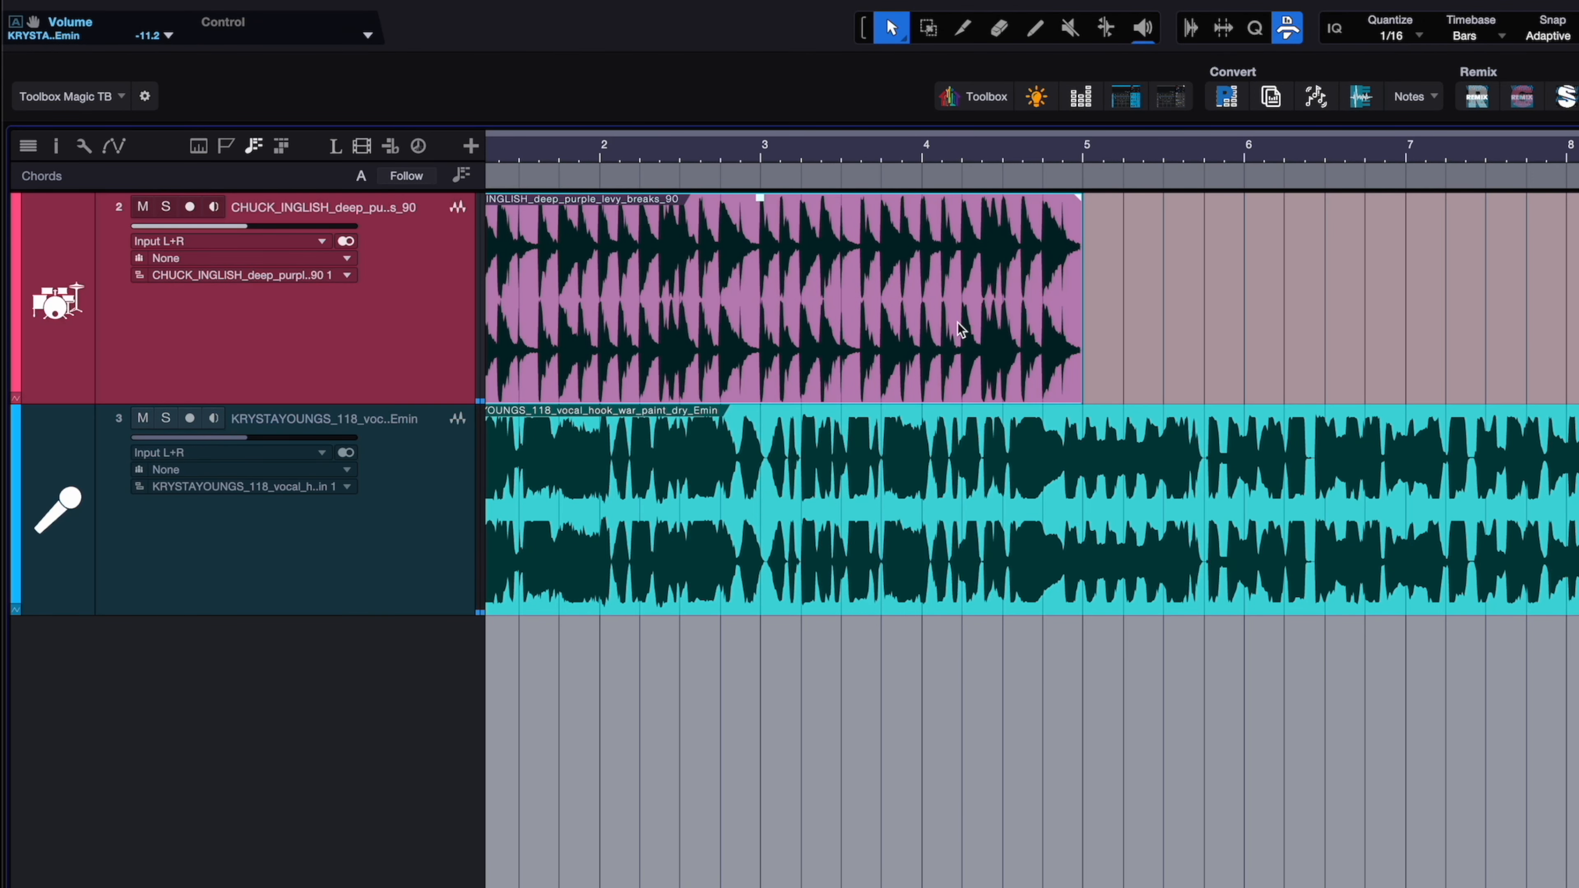
{"action": "left_click", "coordinate": [1477, 99]}
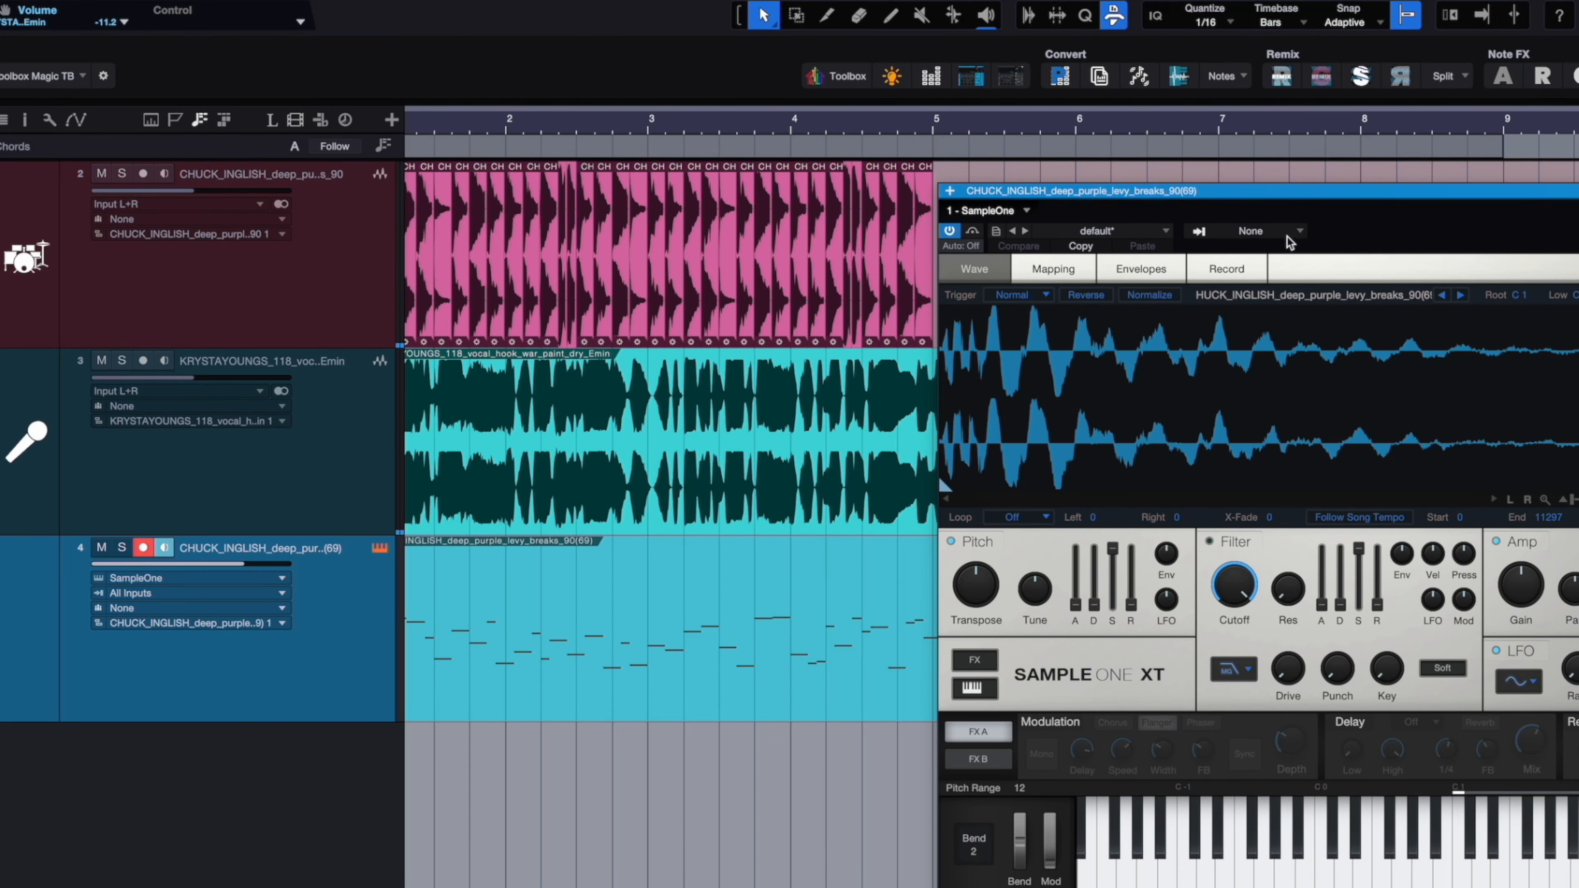
{"action": "key", "text": "F2"}
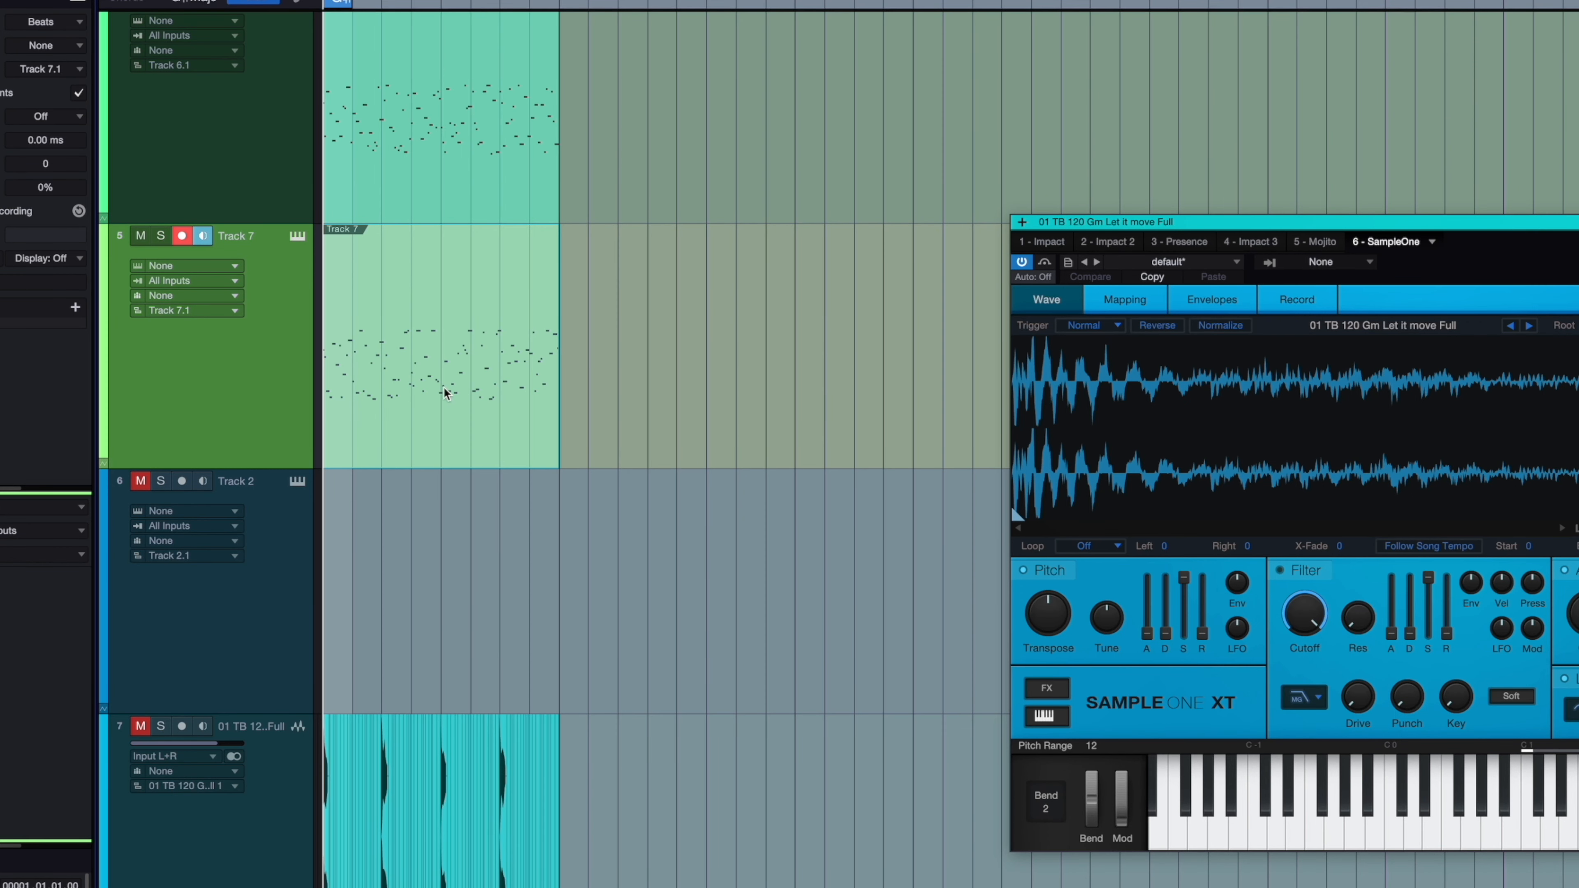
Step: Move the Track 7 note part down to Track 2 and play it back
{"action": "left_click_drag", "start_coordinate": [444, 393], "coordinate": [463, 595]}
{"action": "key", "text": "space"}
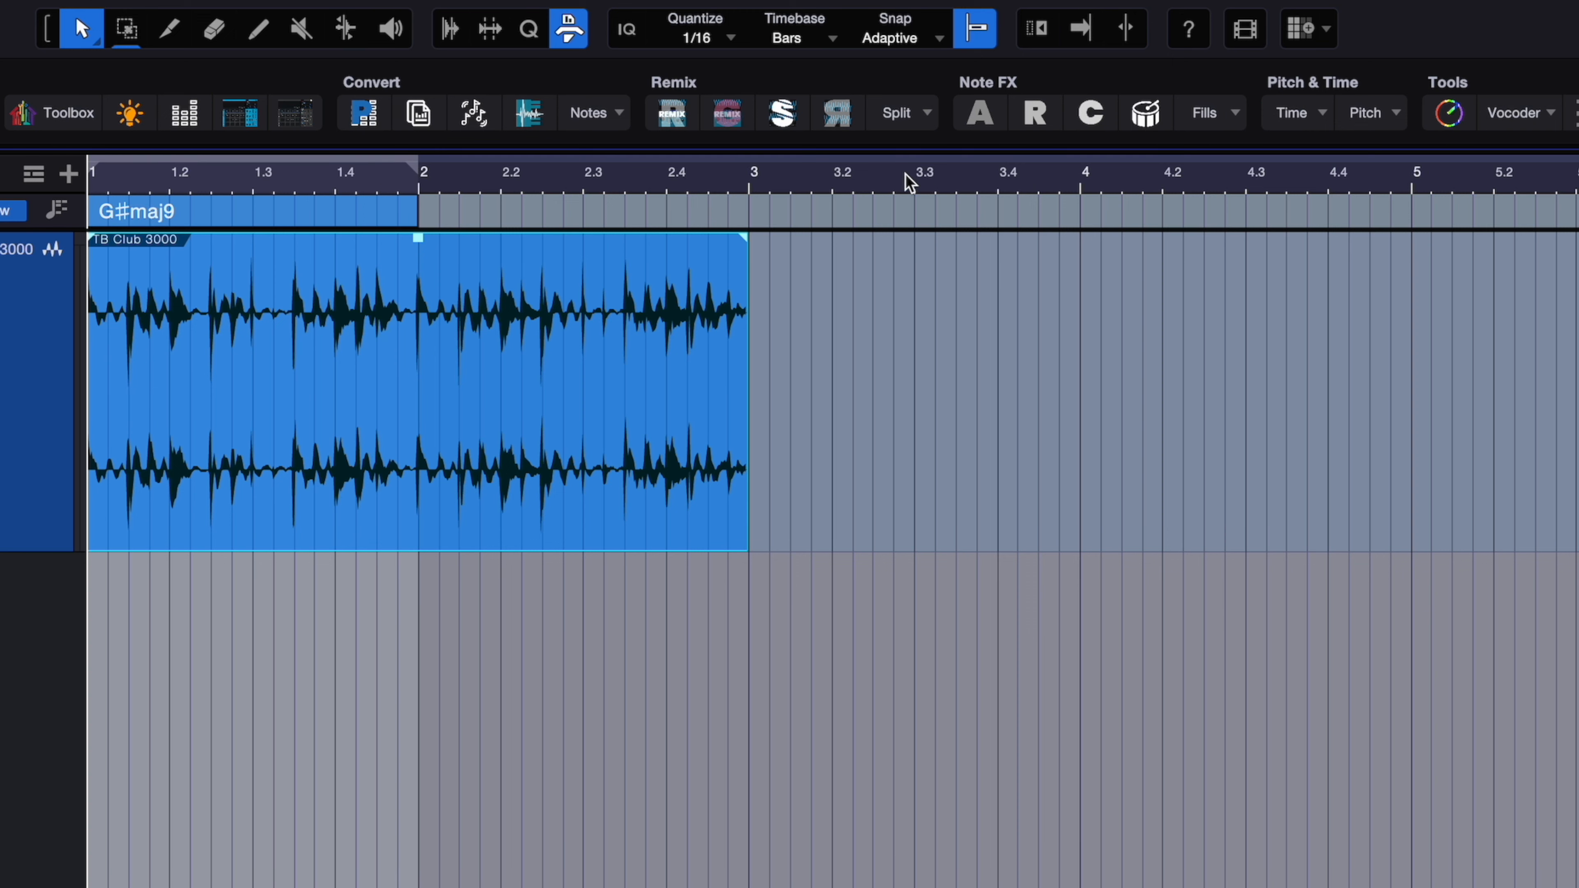
Step: Try the S and mirrored-R Remix functions on the TB Club 3000 audio loop
{"action": "left_click", "coordinate": [786, 117]}
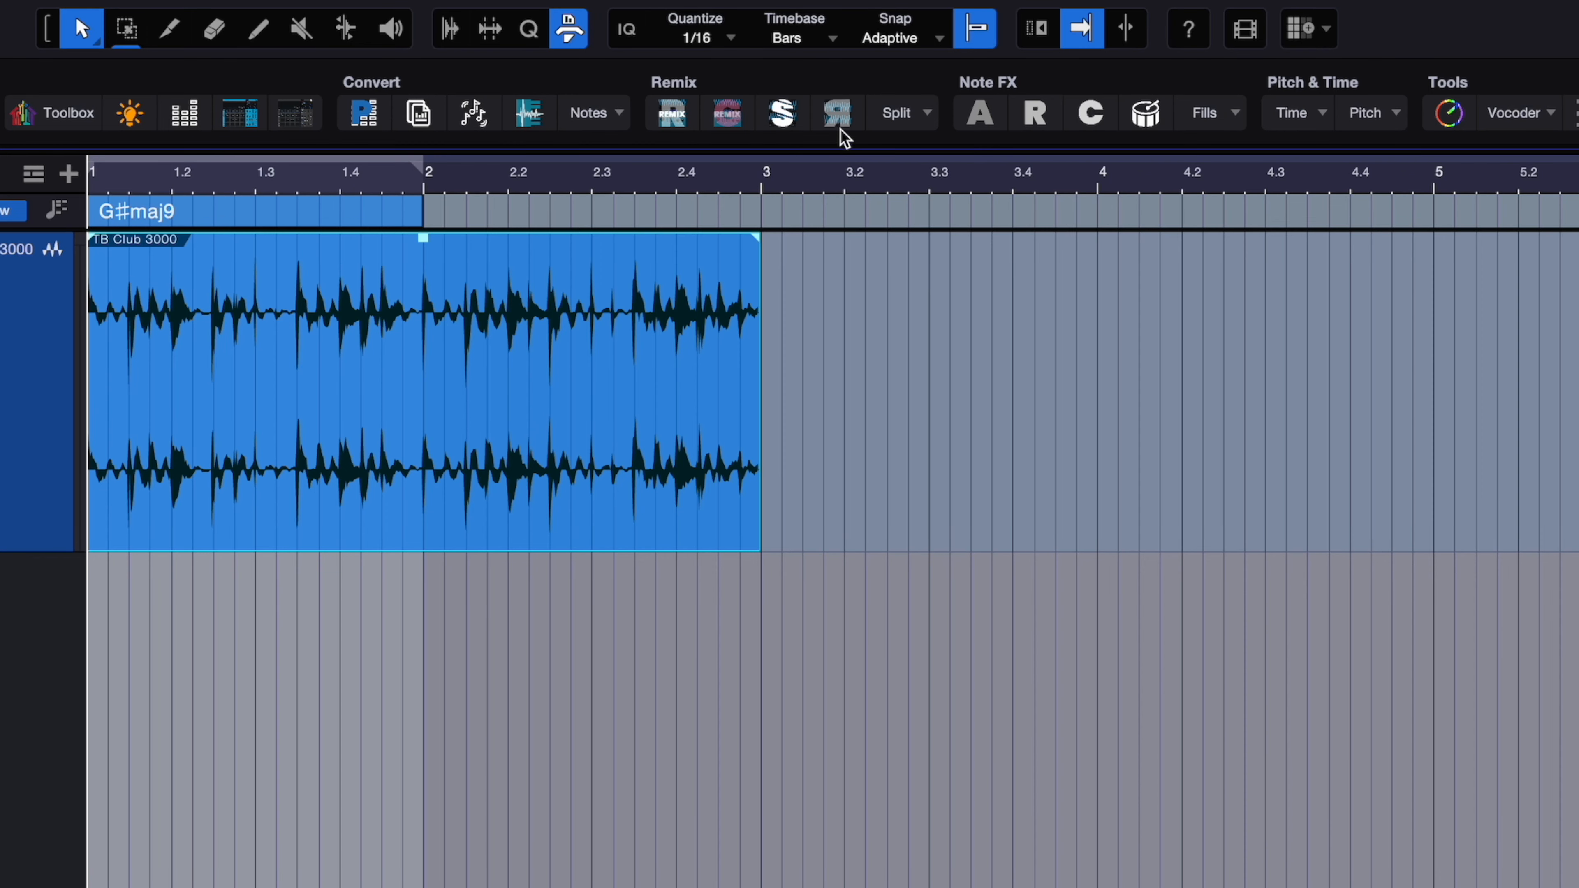
{"action": "left_click", "coordinate": [841, 119]}
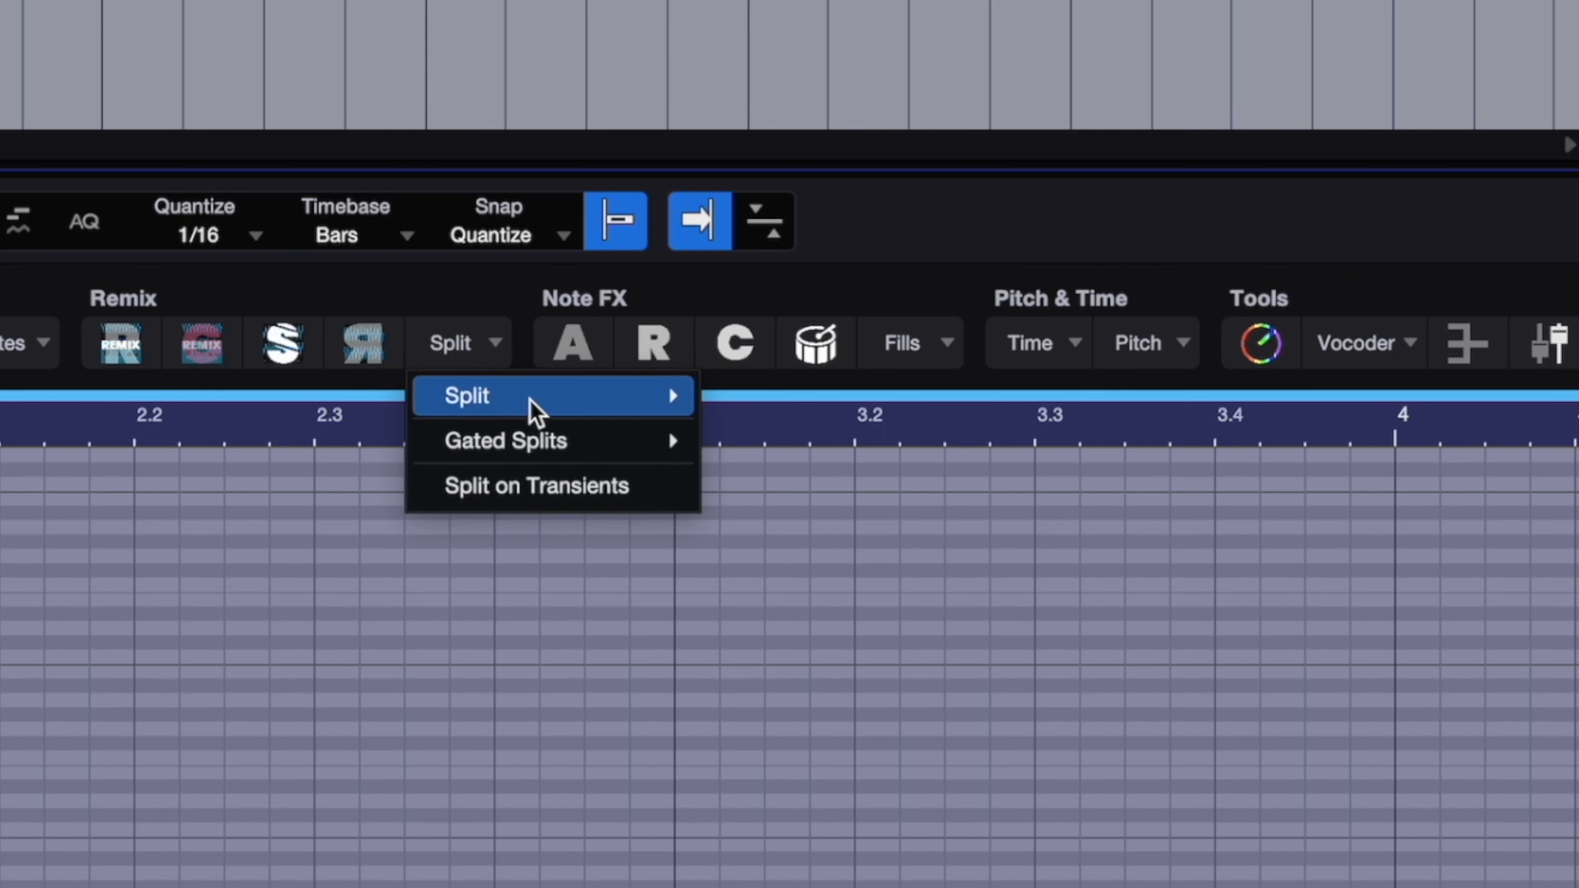
Step: Apply Split on Transients from the Remix split options
{"action": "mouse_move", "coordinate": [530, 409]}
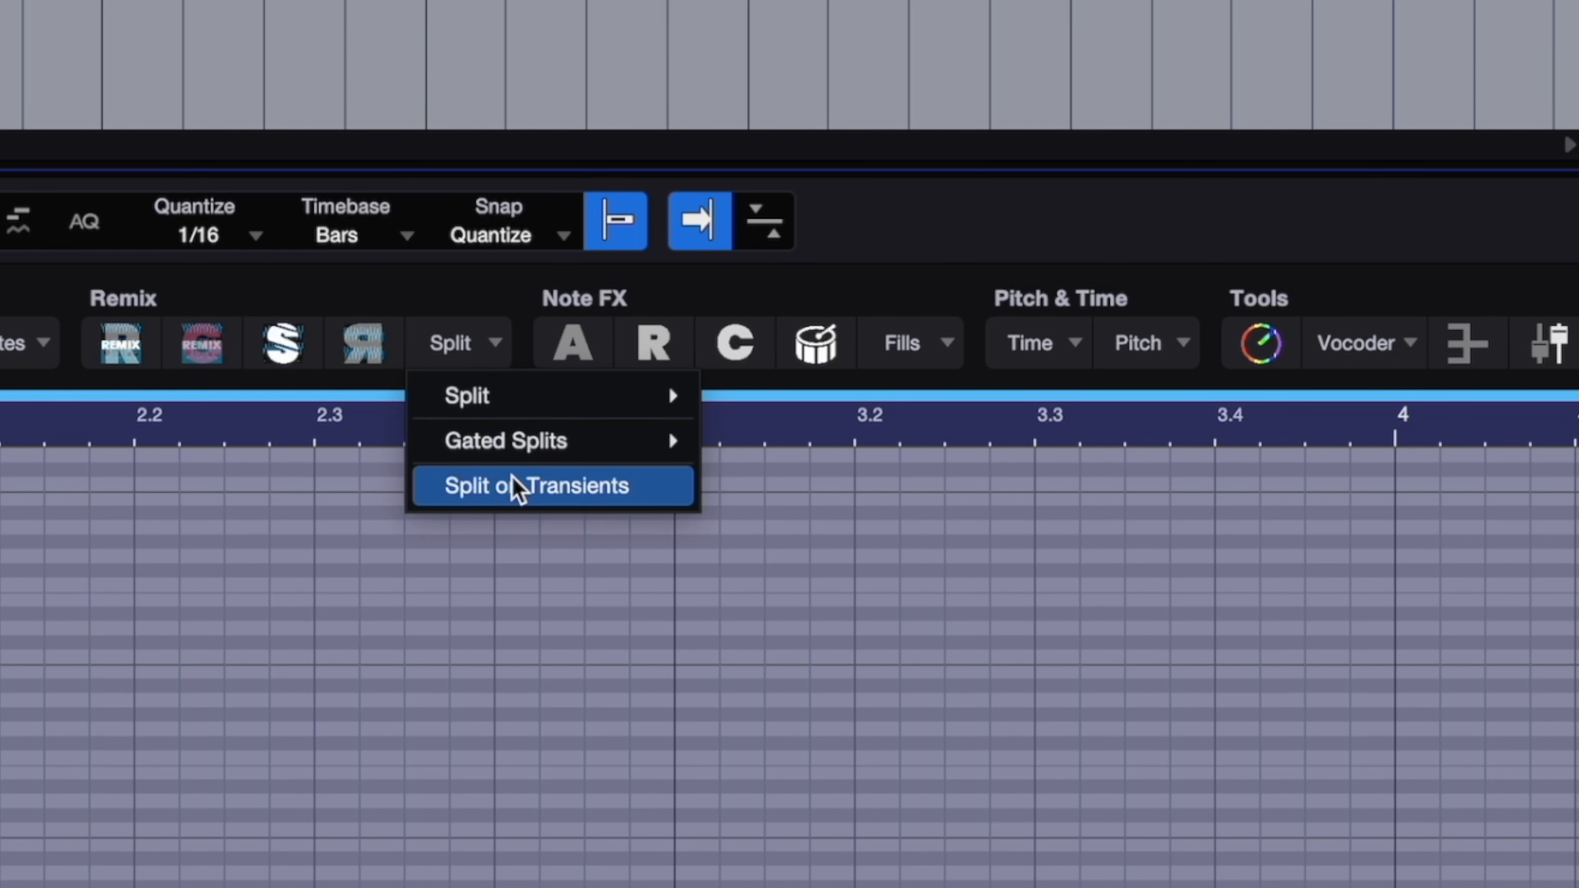
{"action": "left_click", "coordinate": [596, 492]}
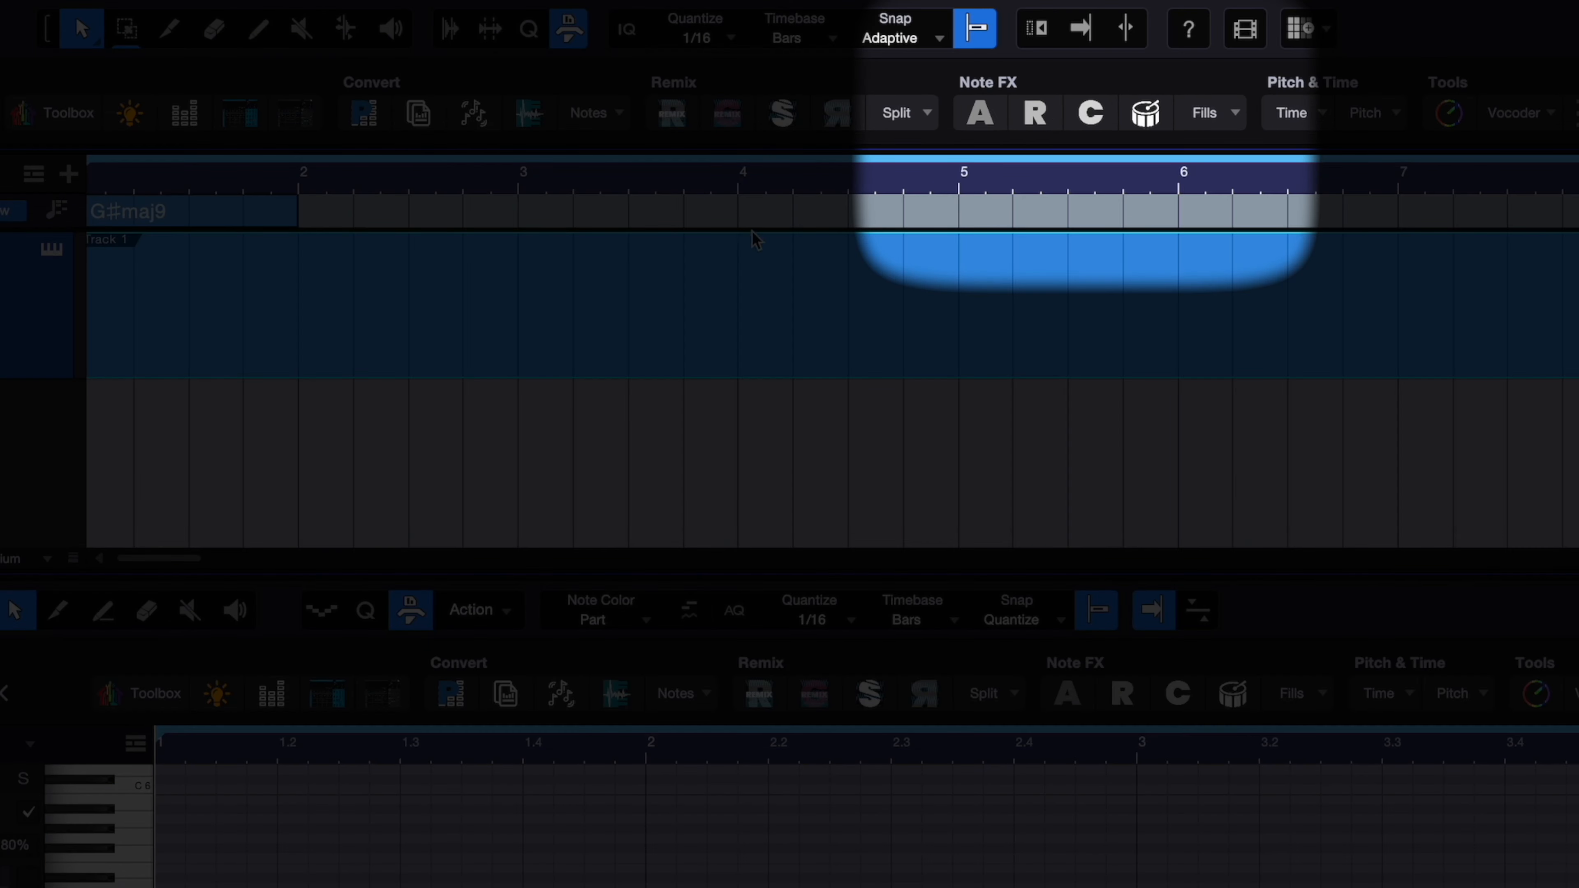
Step: Add the Arpeggiator and Repeater note effects to Track 1
{"action": "left_click", "coordinate": [989, 111]}
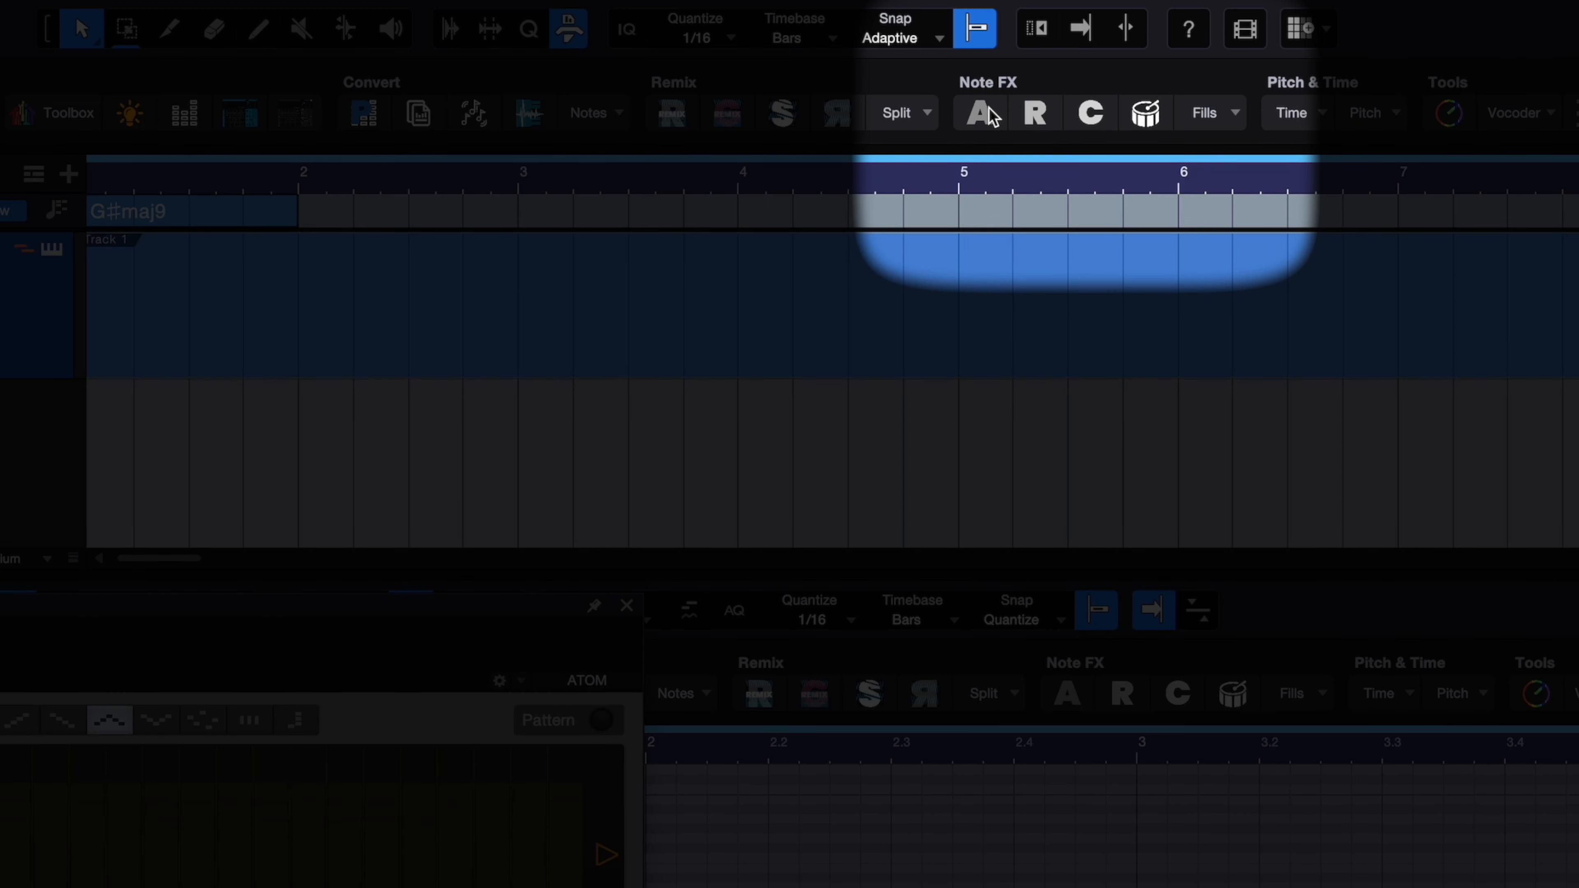
{"action": "left_click", "coordinate": [1027, 112]}
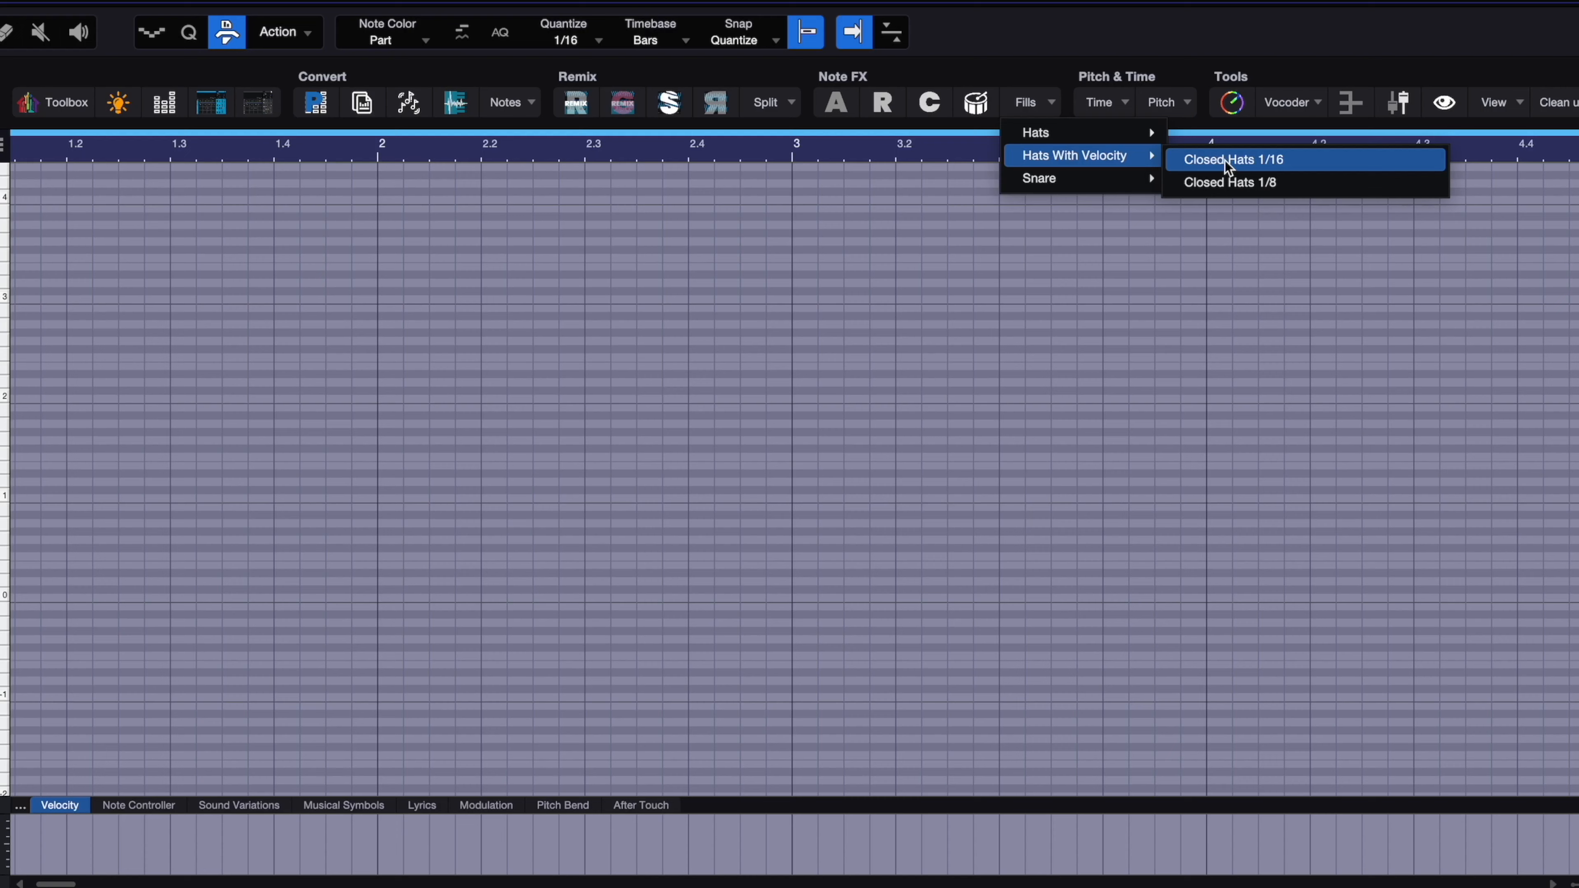
Step: Generate a Closed Hats 1/8 fill with velocity and a Snare Fanfare fill, playing back each one
{"action": "left_click", "coordinate": [1230, 182]}
{"action": "key", "text": "space"}
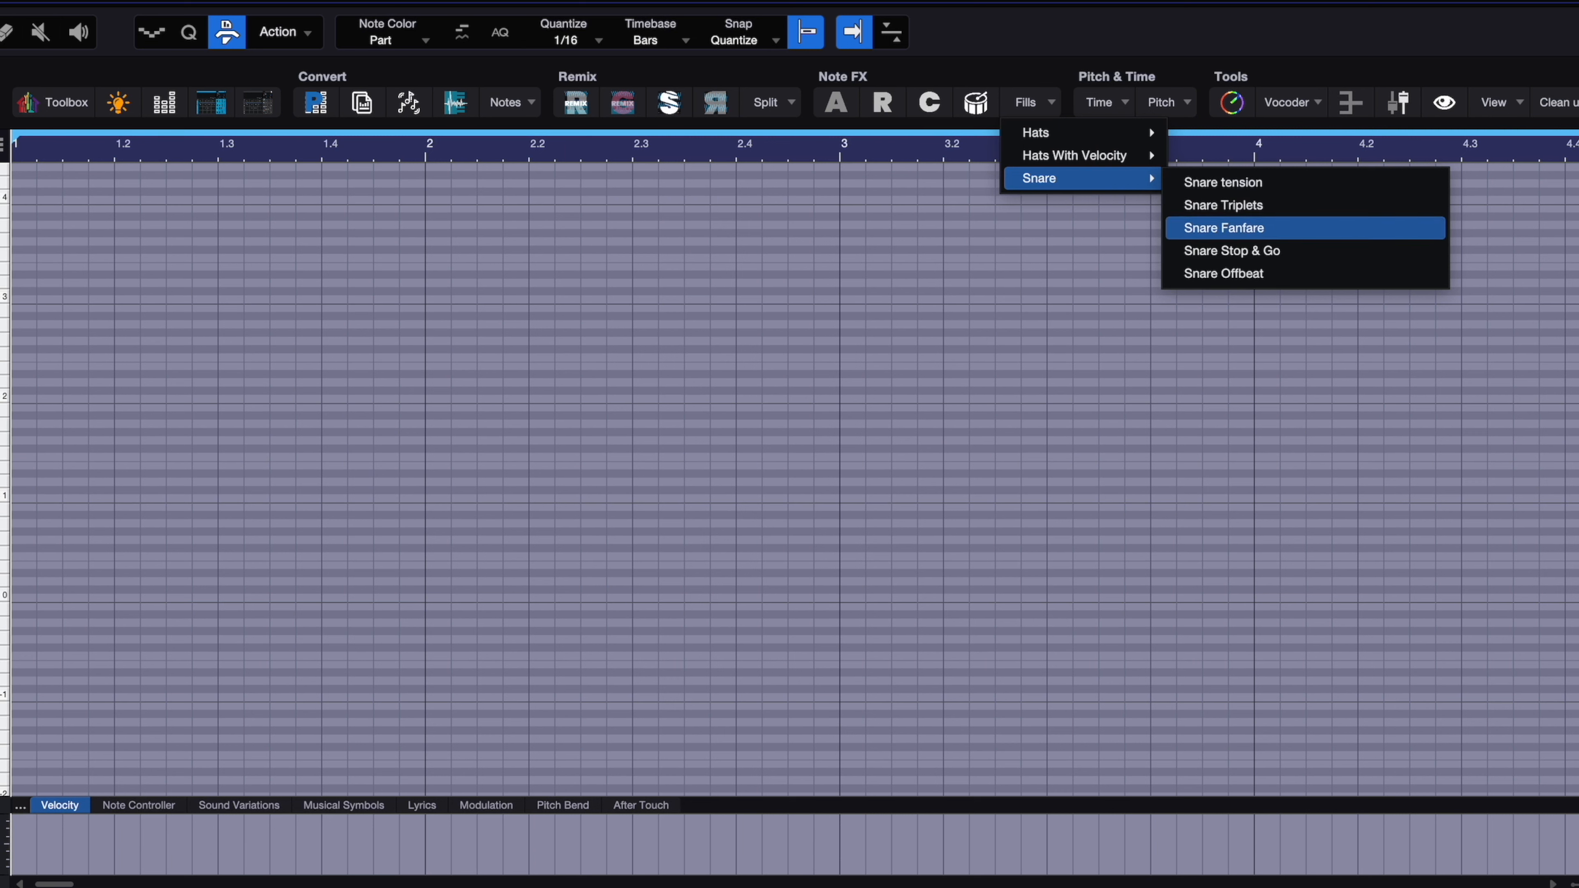
{"action": "left_click", "coordinate": [1248, 225]}
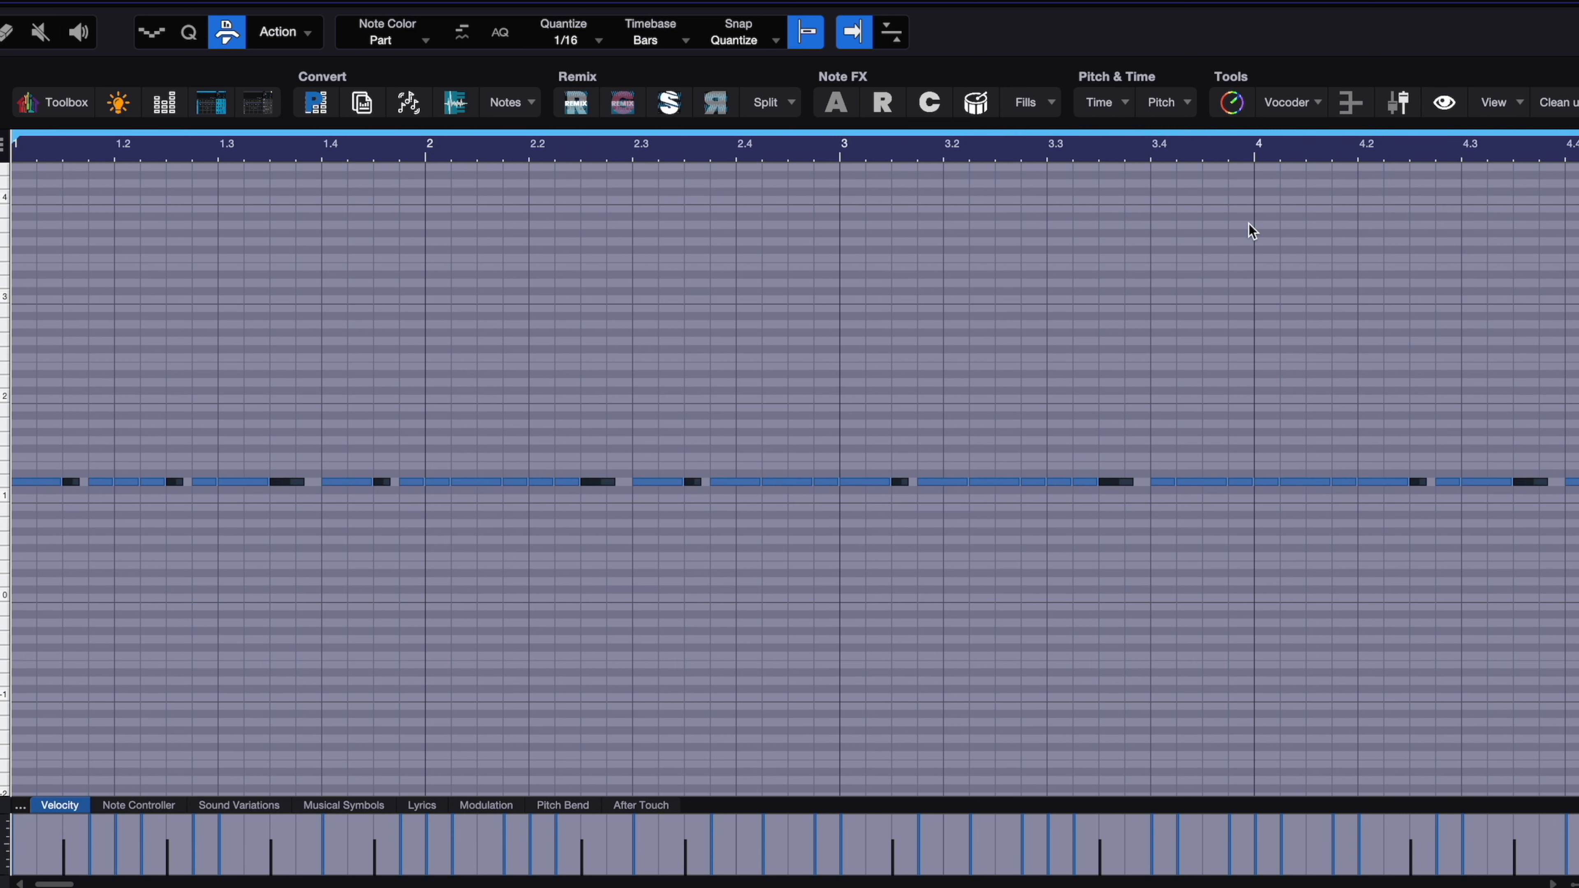
{"action": "key", "text": "space"}
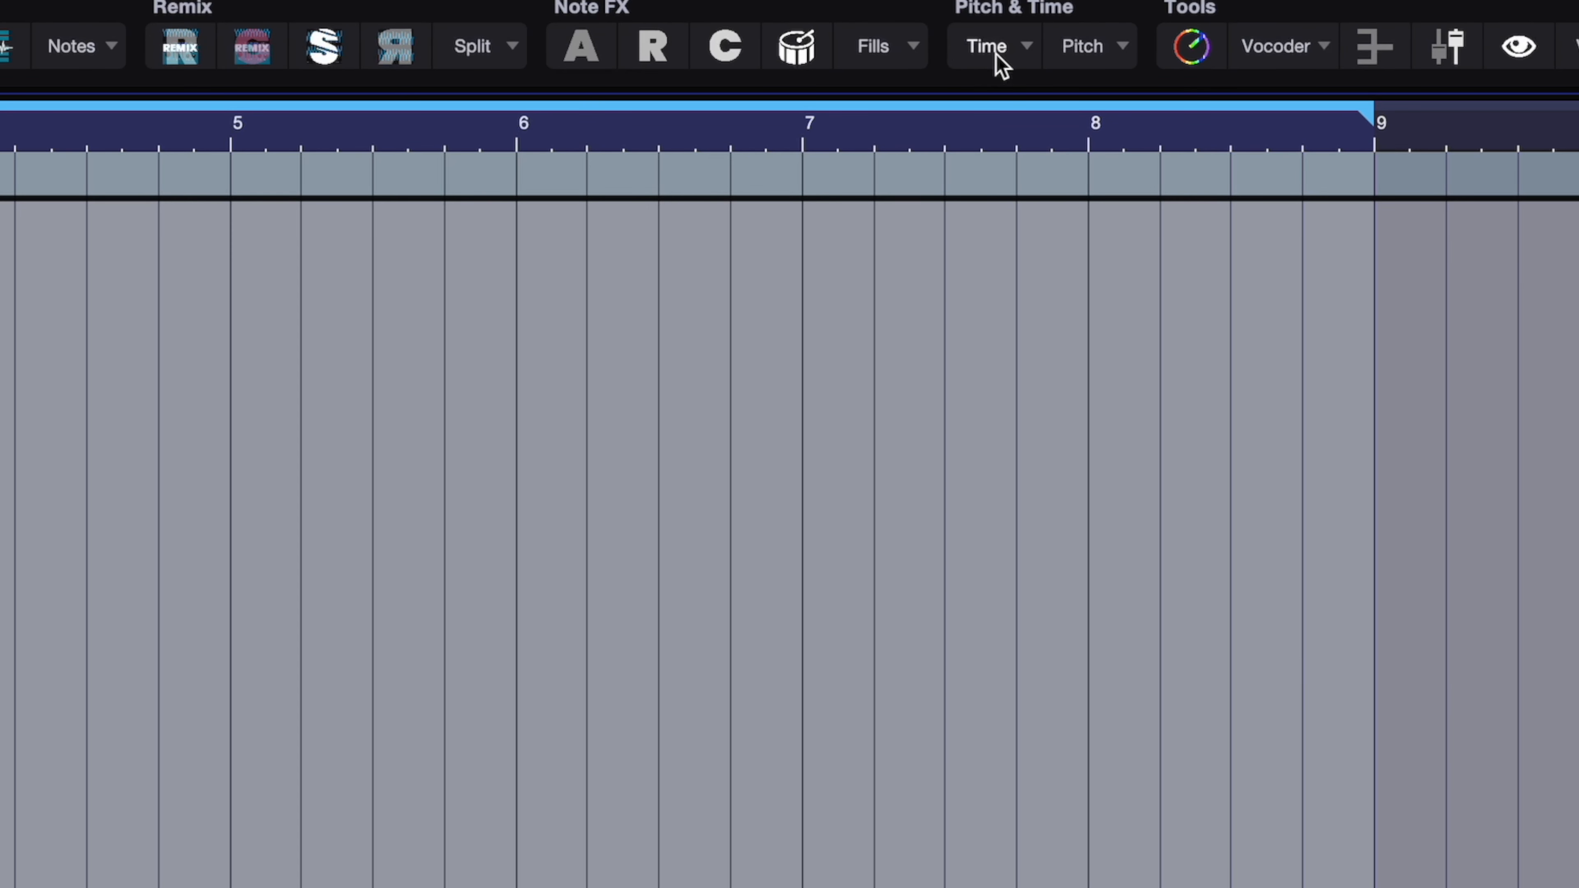
Step: Examine the options offered by the Time and Pitch functions
{"action": "left_click", "coordinate": [1026, 50]}
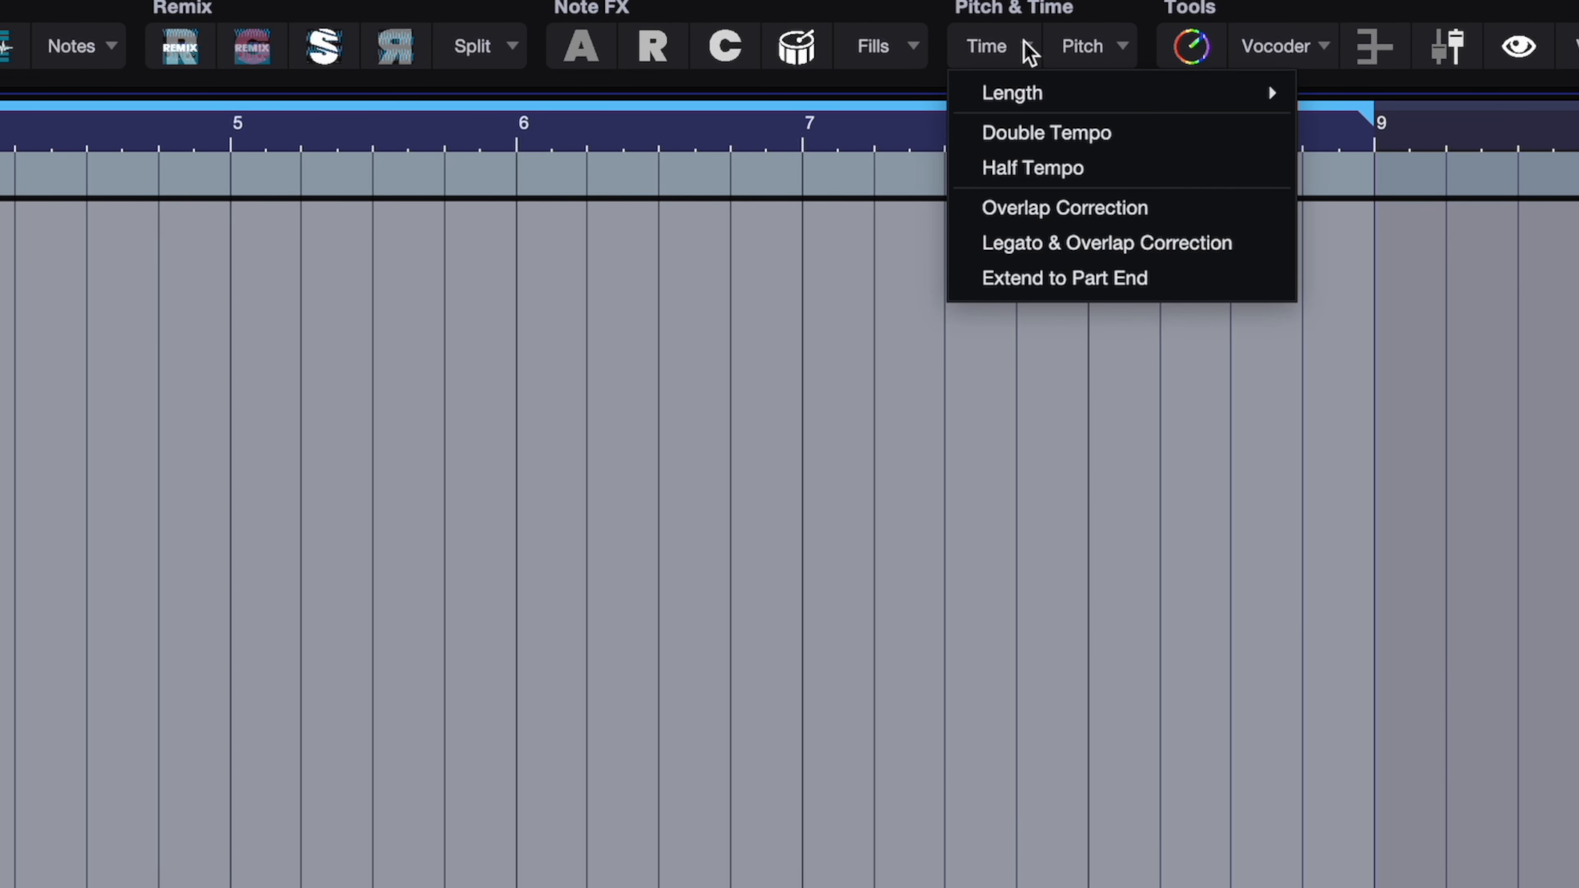
{"action": "left_click", "coordinate": [1122, 49]}
{"action": "left_click", "coordinate": [1123, 50]}
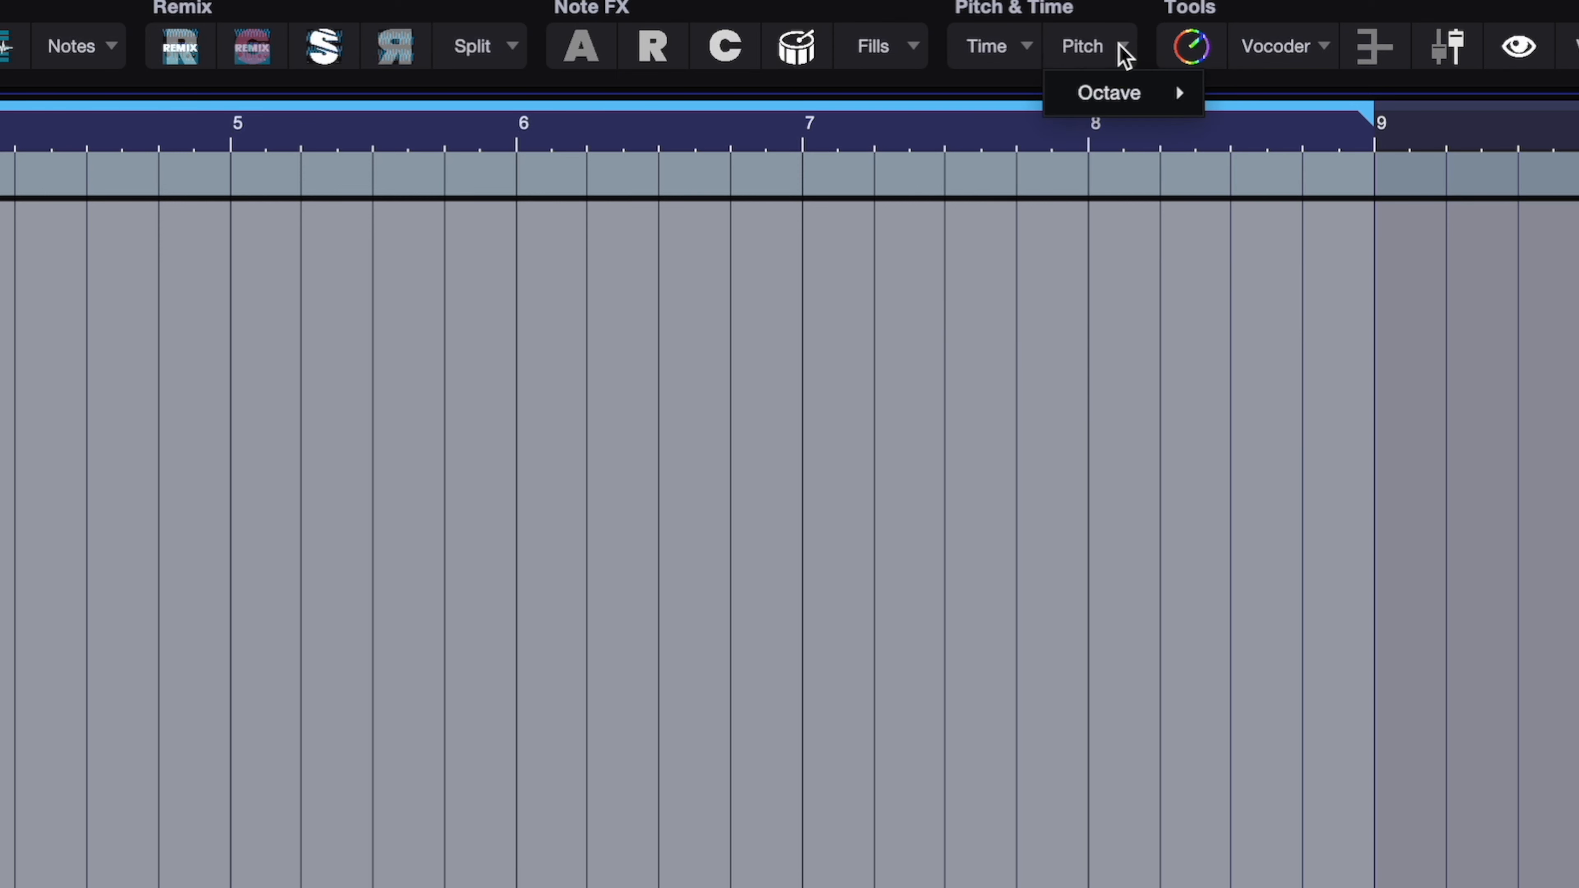
{"action": "mouse_move", "coordinate": [1121, 91]}
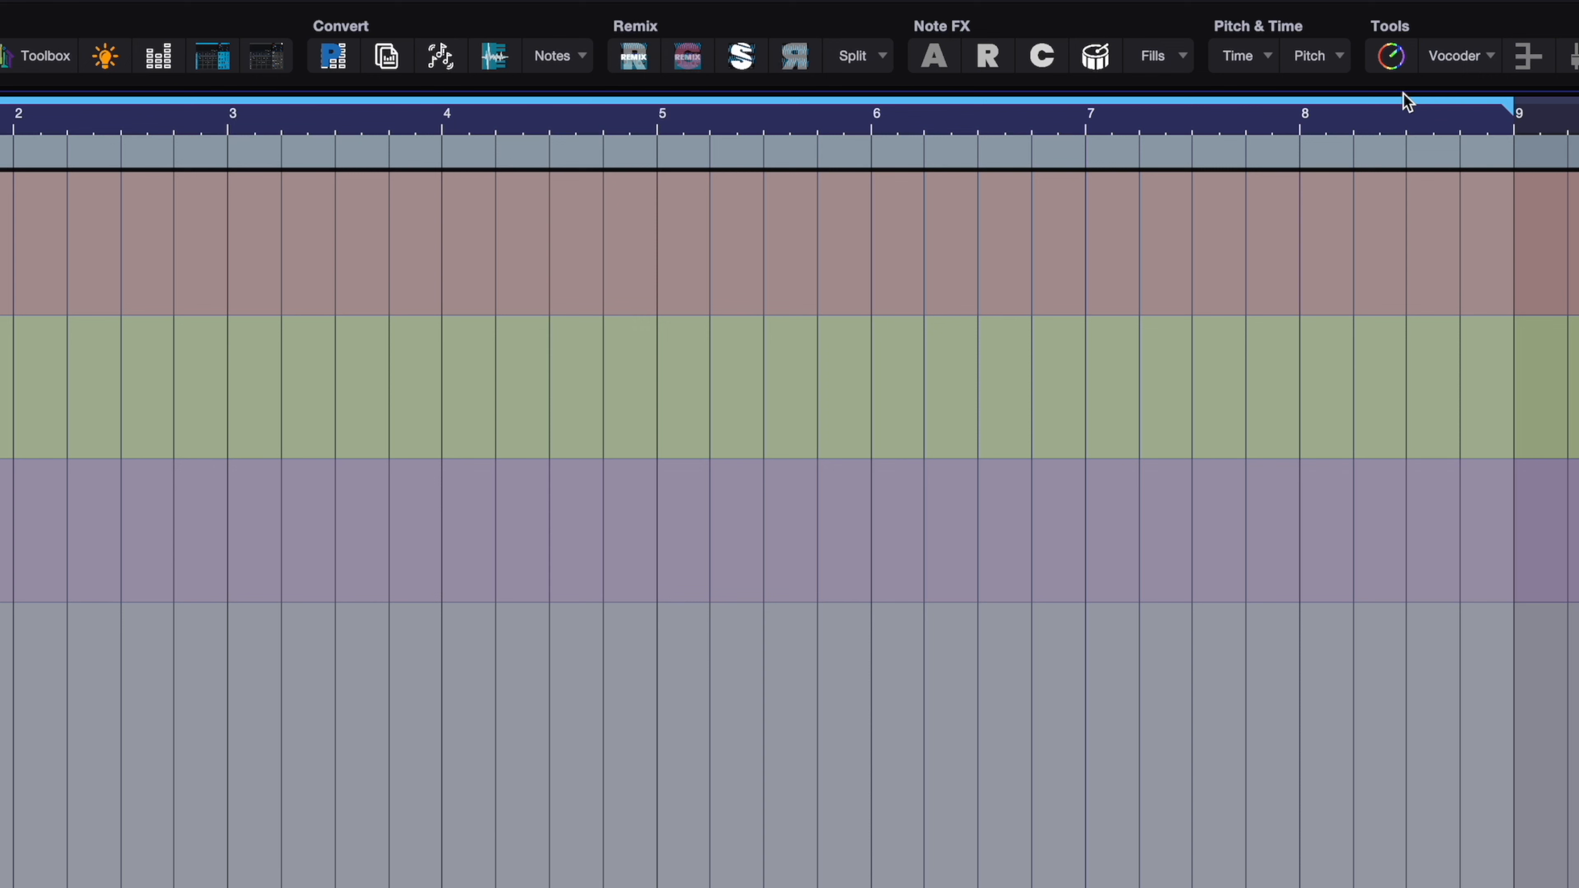
Step: Try the rainbow-dial tool, and set up a vocoder with the Classic Sound
{"action": "left_click", "coordinate": [1393, 66]}
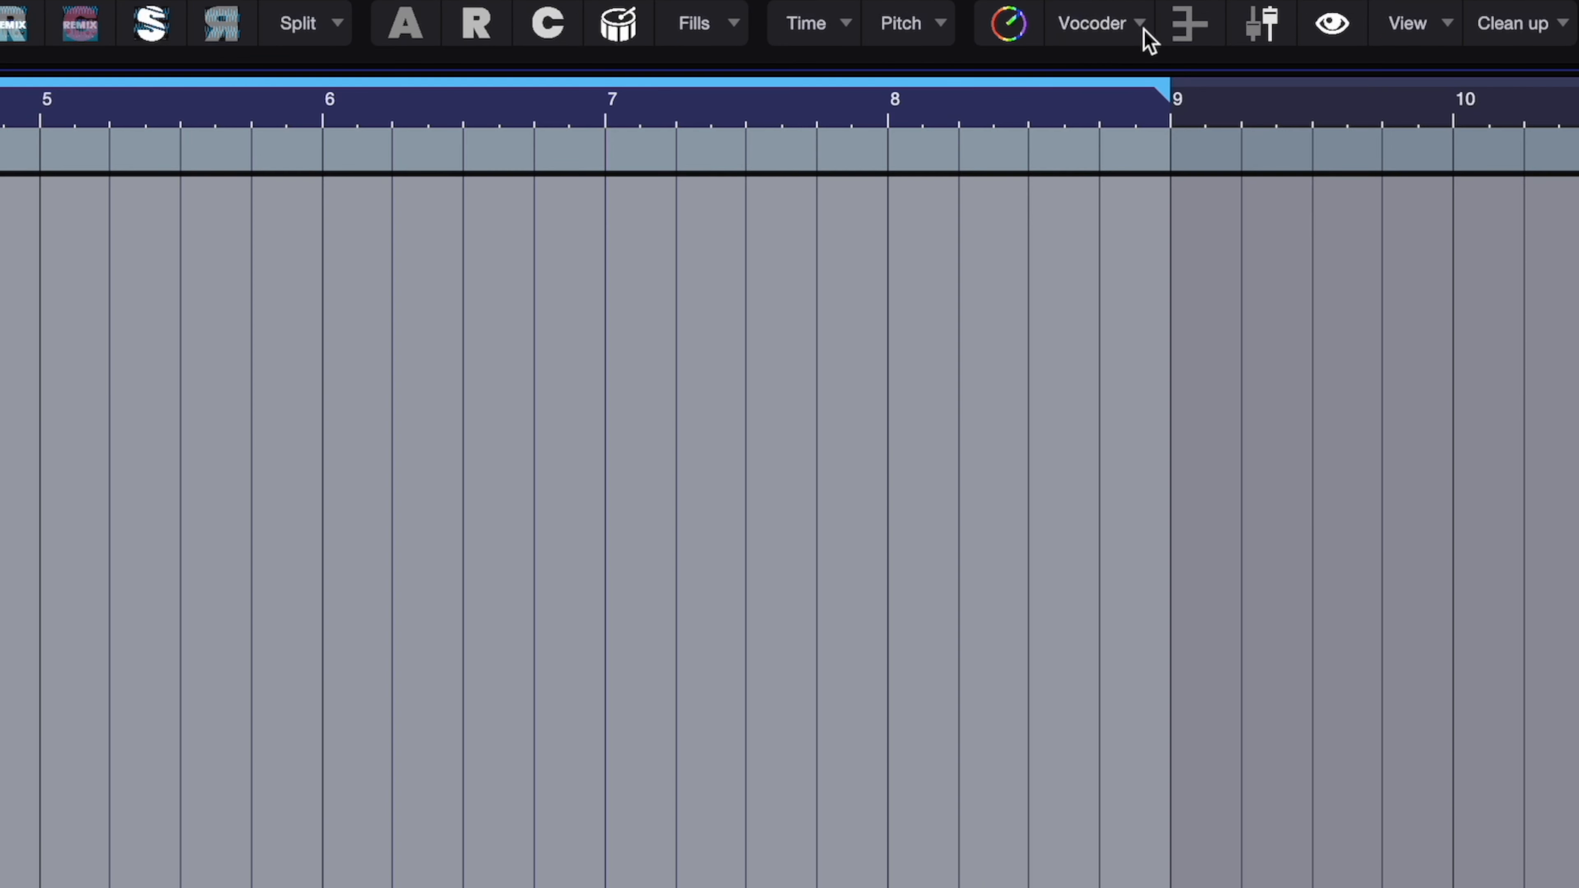
{"action": "left_click", "coordinate": [1494, 61]}
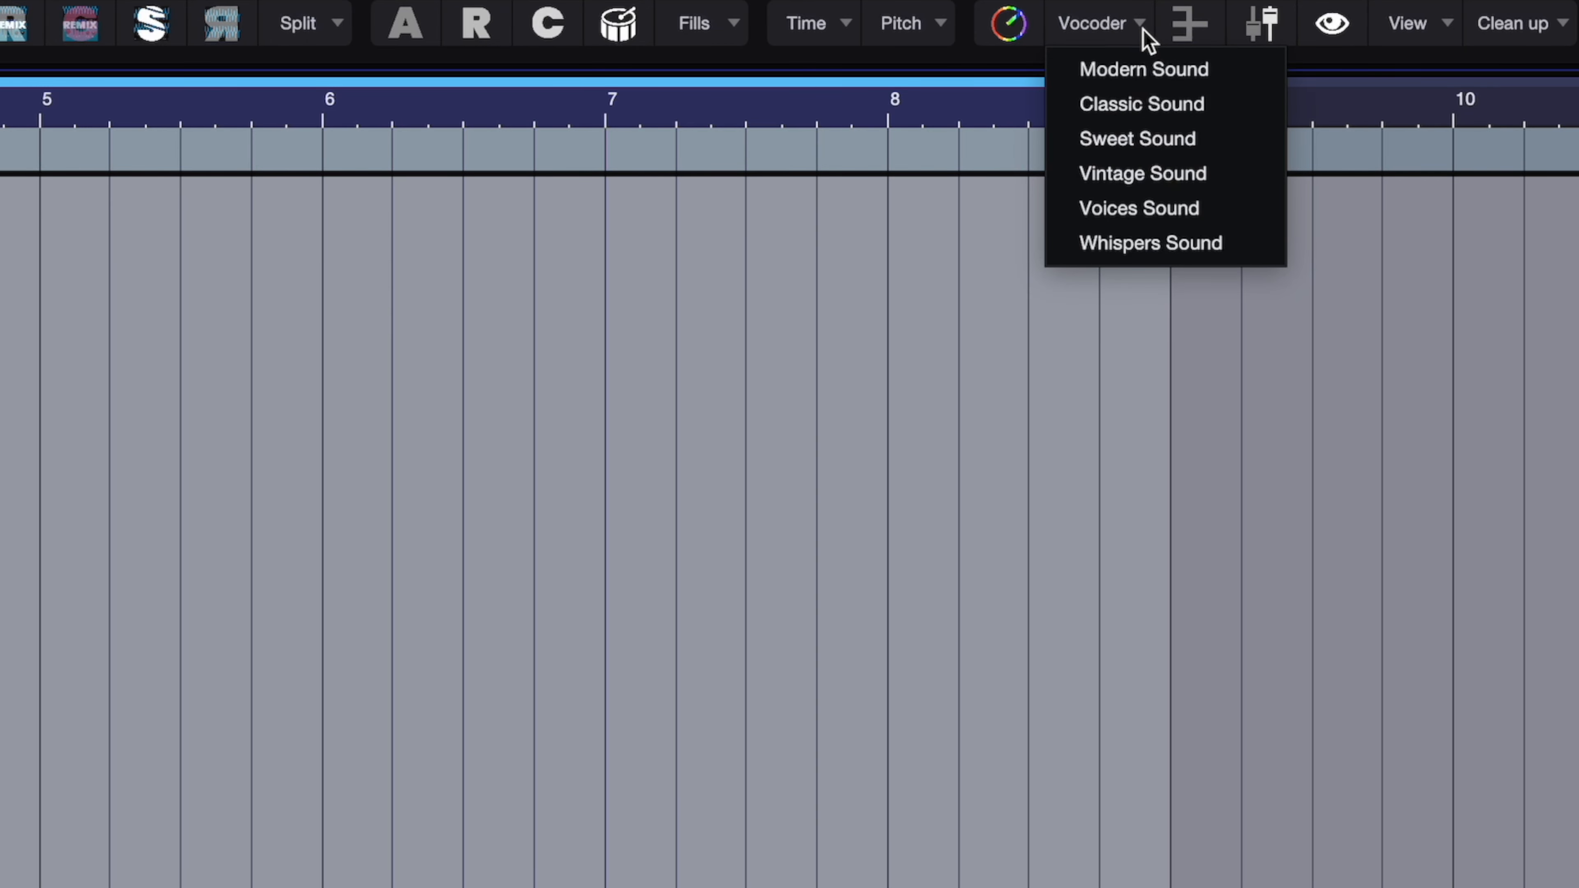
{"action": "left_click", "coordinate": [1121, 106]}
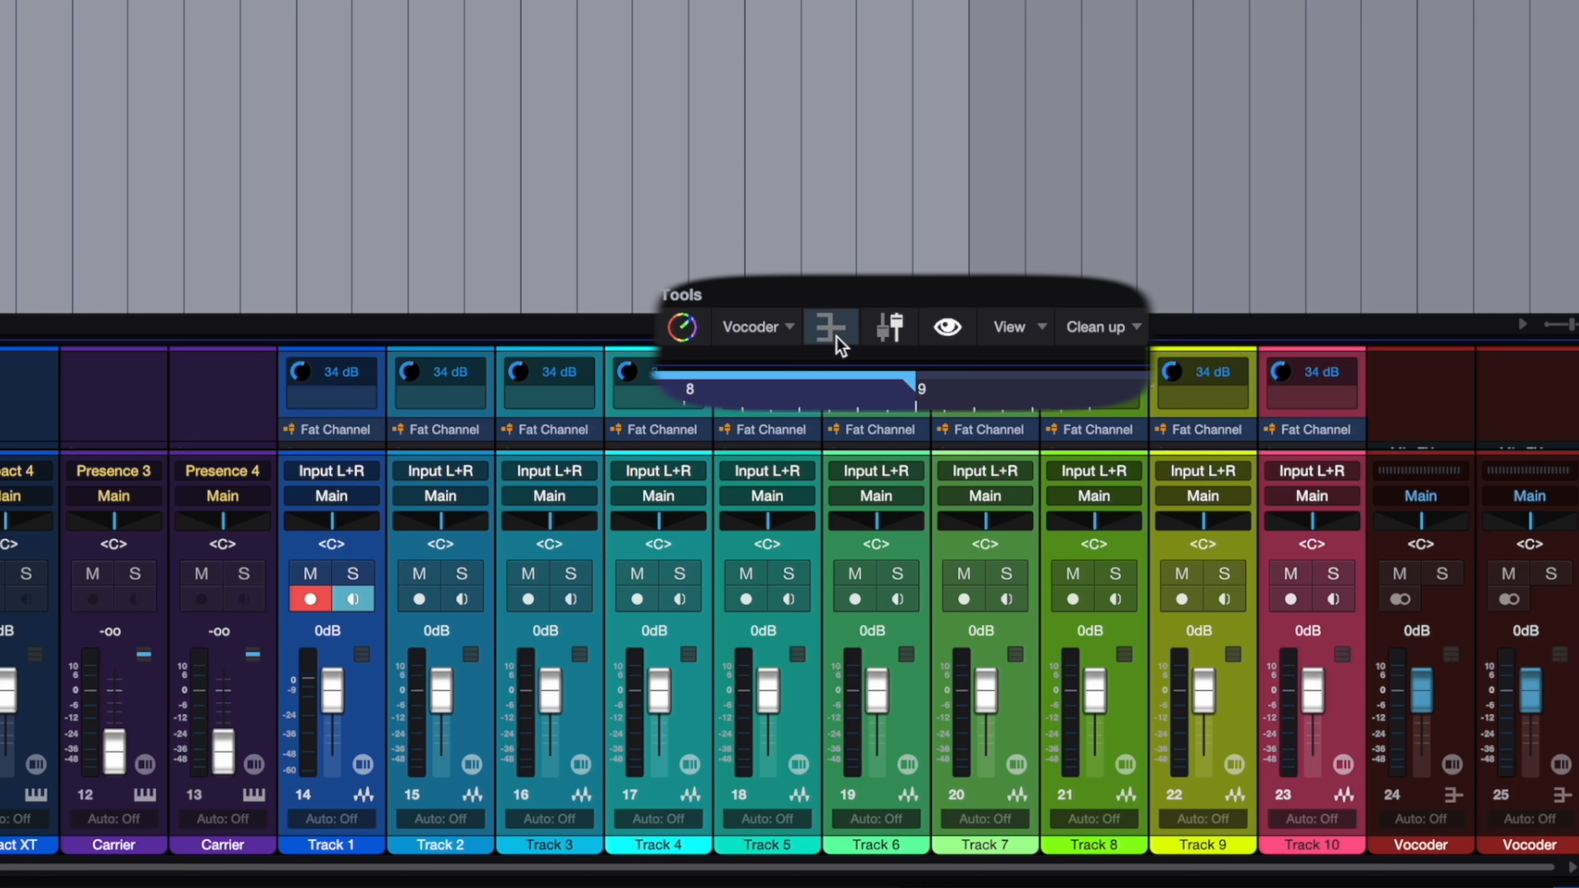
Step: Route Tracks 1 to 10 to a new bus and assign them to a new VCA fader
{"action": "left_click", "coordinate": [833, 330]}
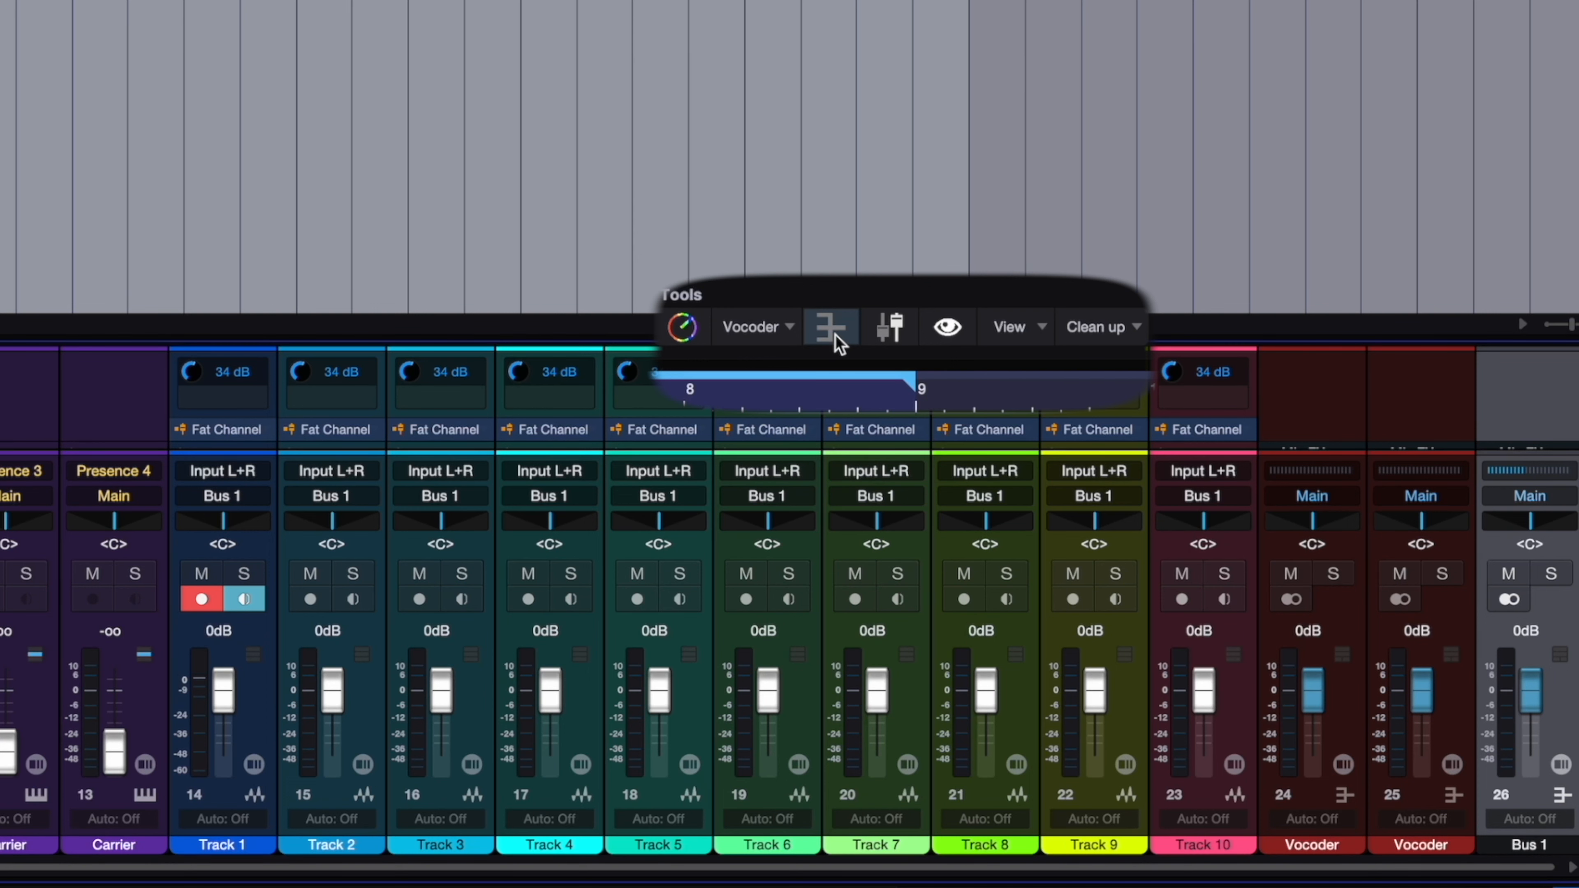
{"action": "left_click", "coordinate": [889, 329]}
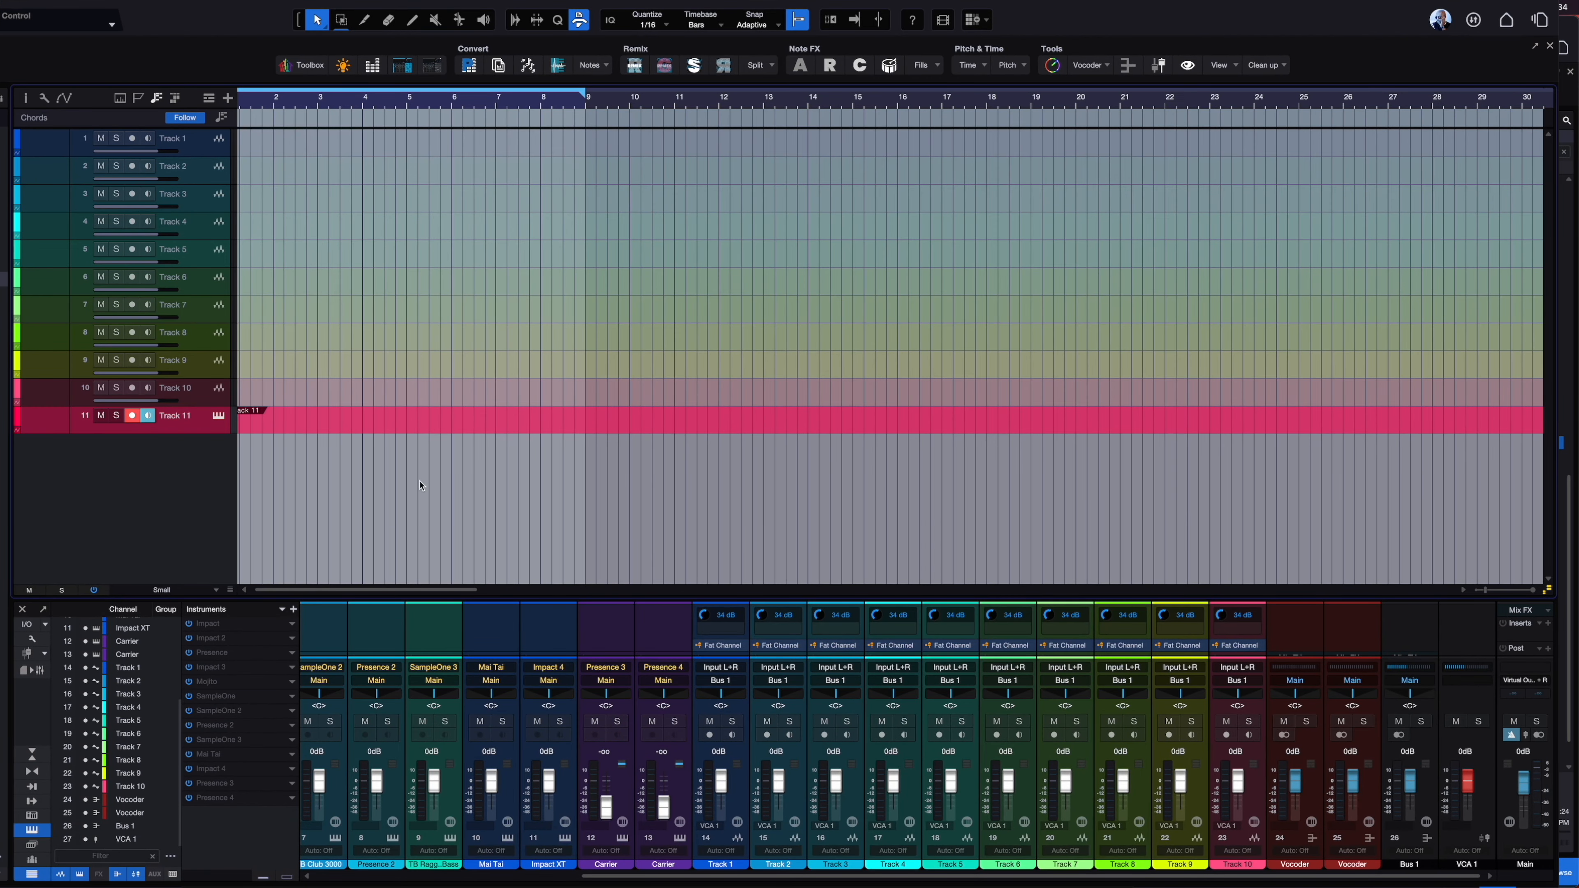
Step: Fit the view and the loop range to the part on Track 11
{"action": "left_click", "coordinate": [461, 429]}
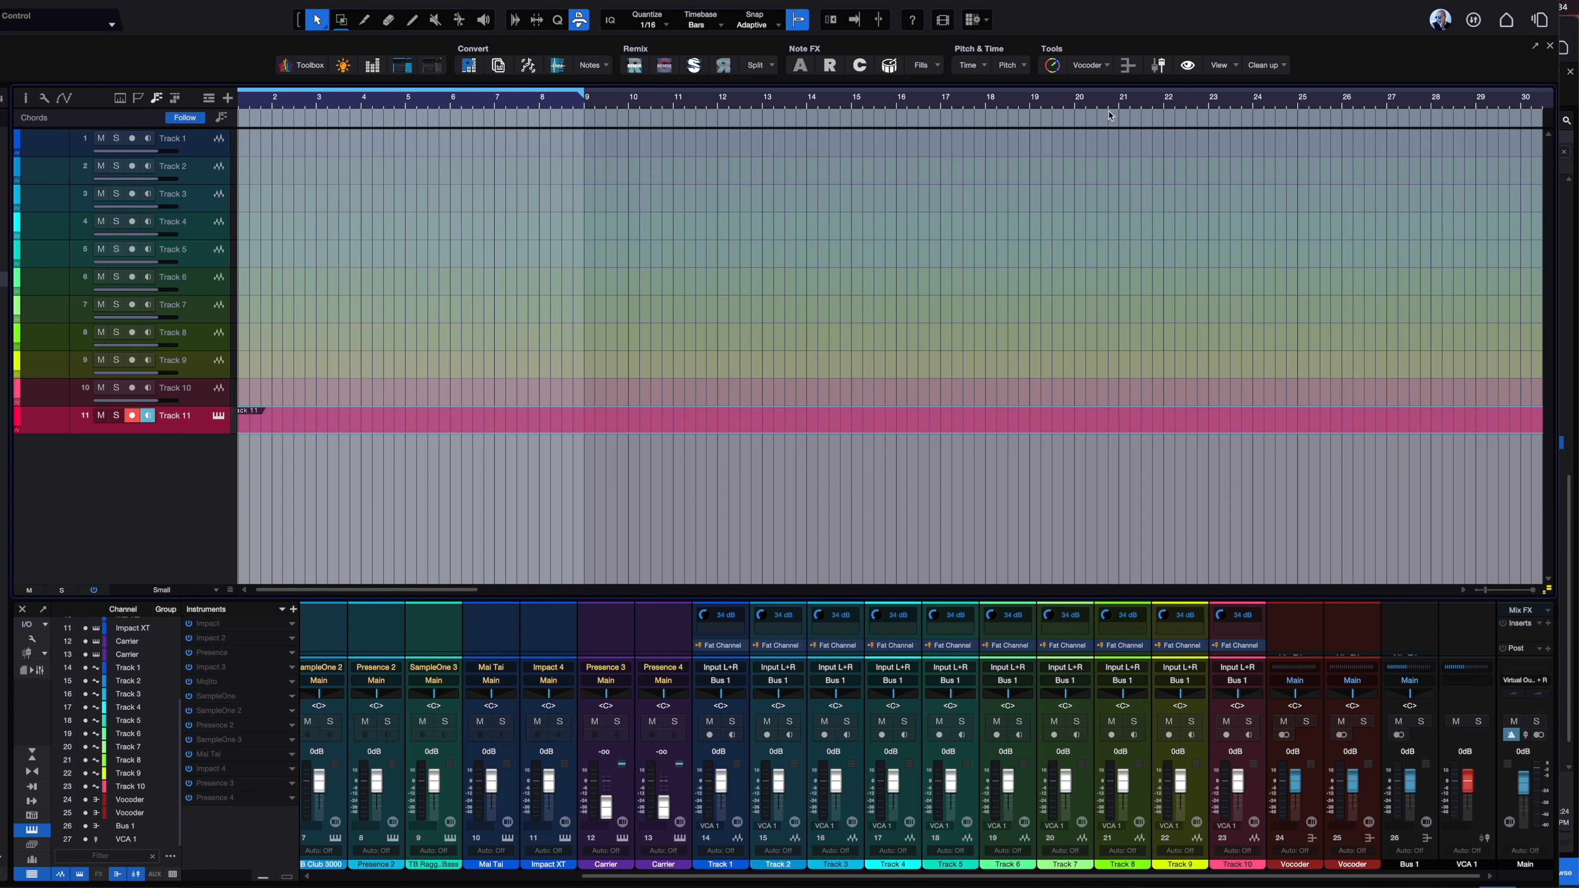
{"action": "left_click", "coordinate": [1188, 65]}
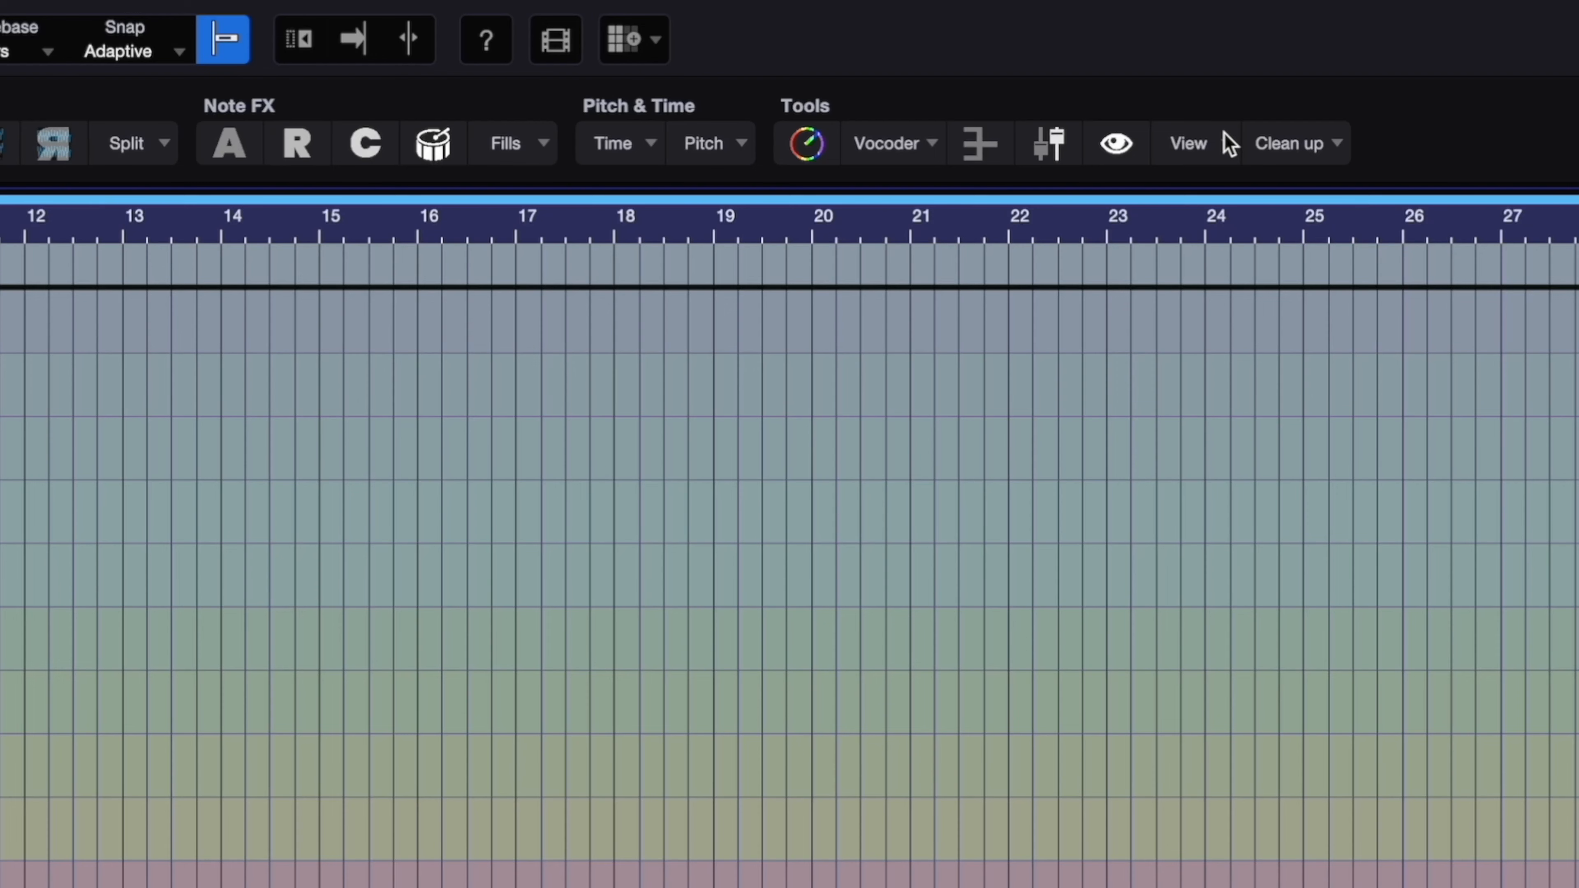
Step: Open the Chord Display and the Time Display
{"action": "left_click", "coordinate": [1233, 64]}
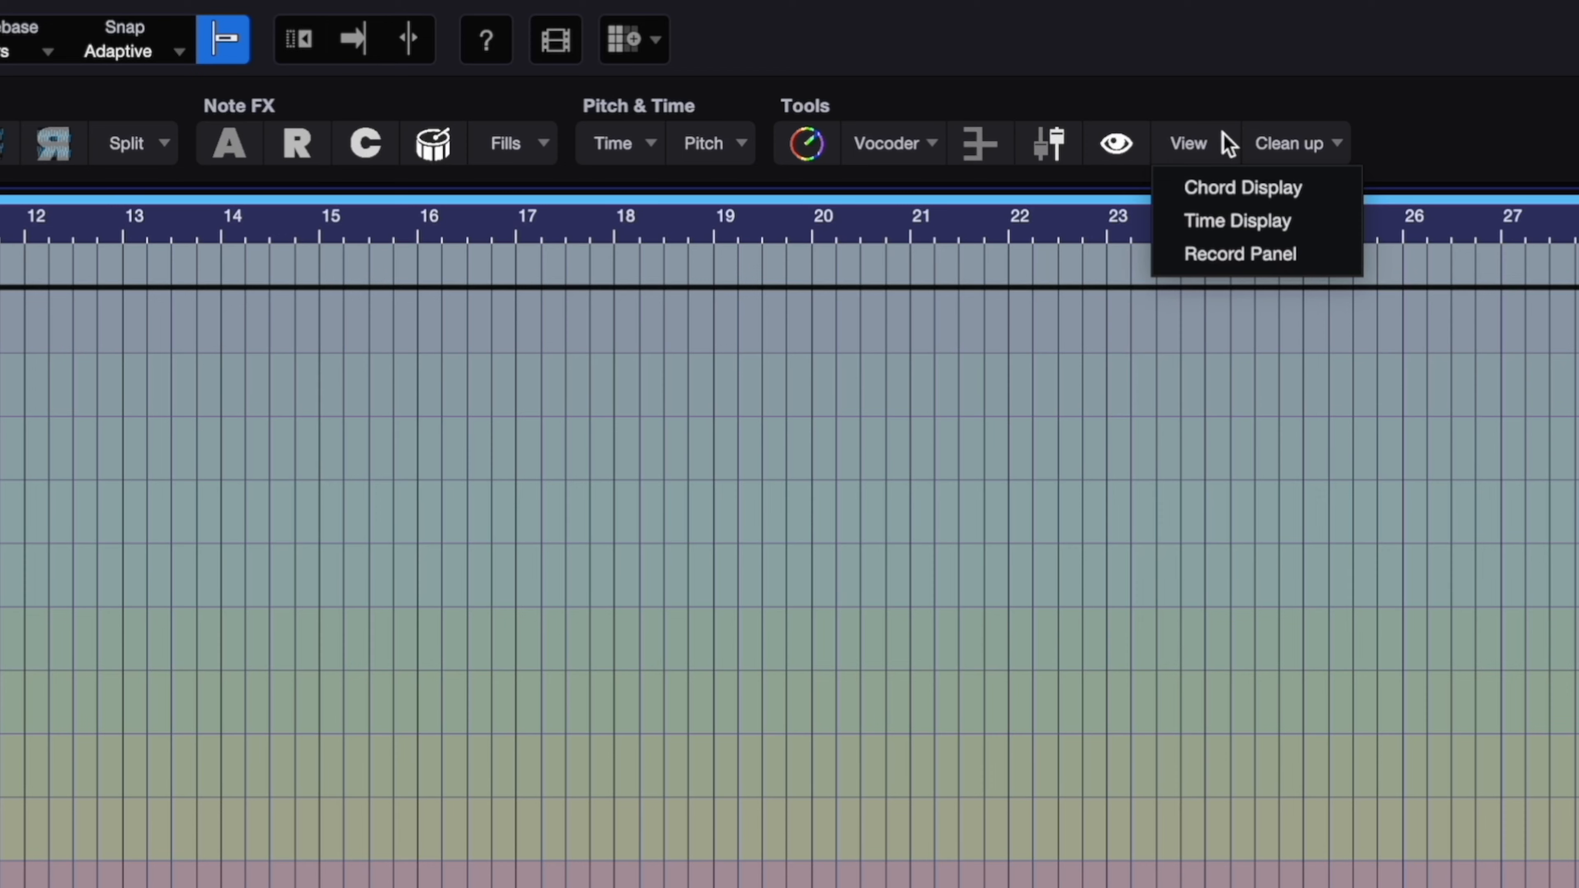
{"action": "left_click", "coordinate": [1212, 193]}
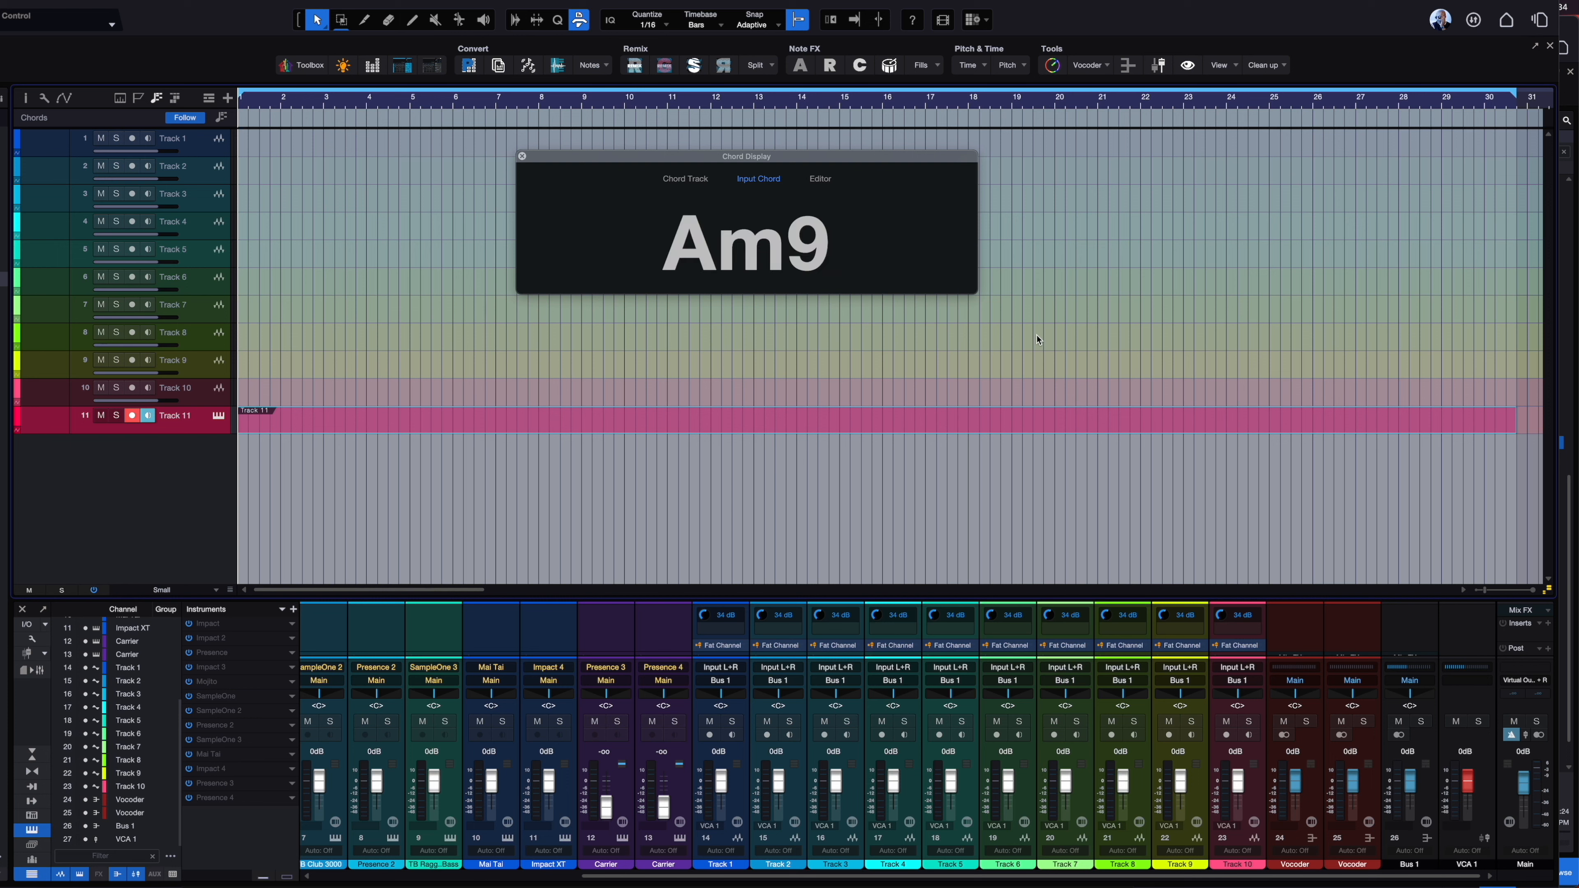
{"action": "left_click", "coordinate": [1223, 65]}
{"action": "left_click", "coordinate": [1235, 105]}
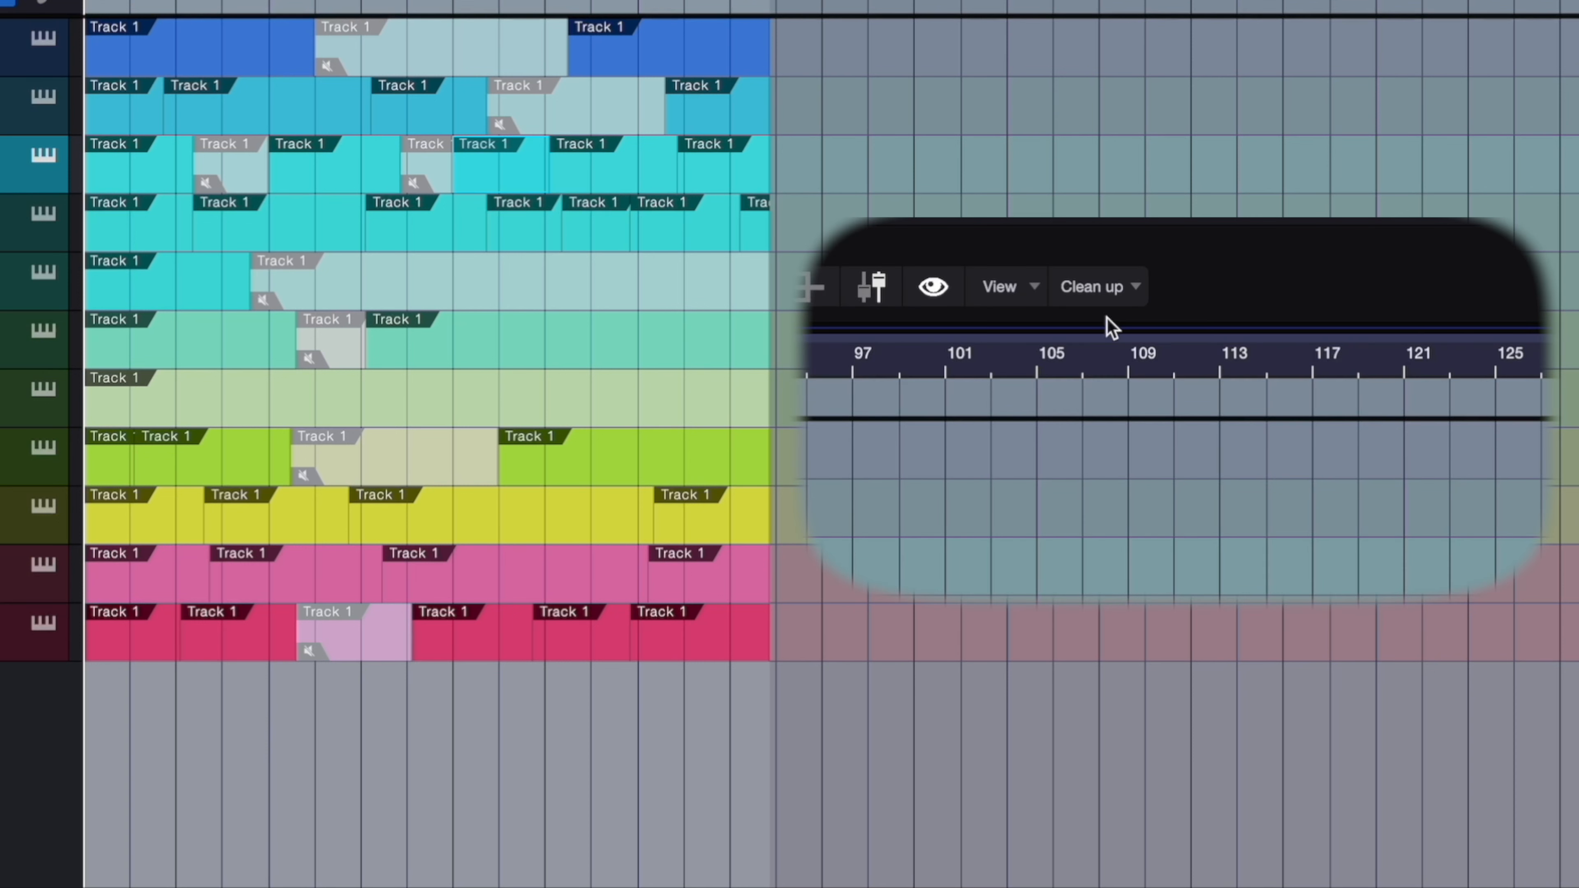
Step: Delete all muted events from the arrangement with the Clean up function
{"action": "left_click", "coordinate": [1132, 288]}
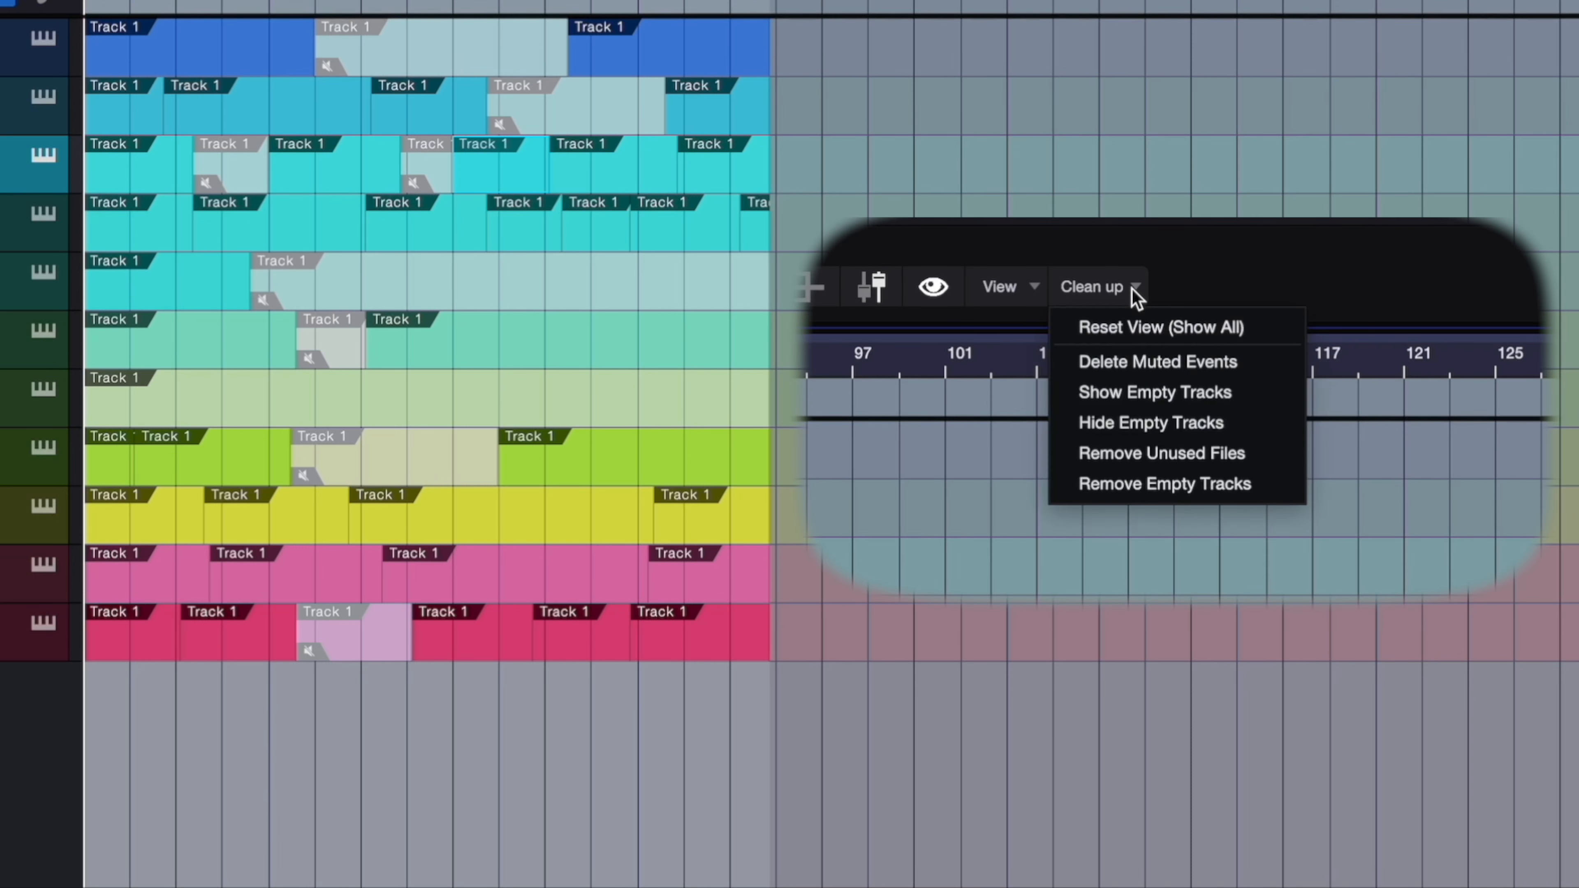
{"action": "left_click", "coordinate": [1133, 363]}
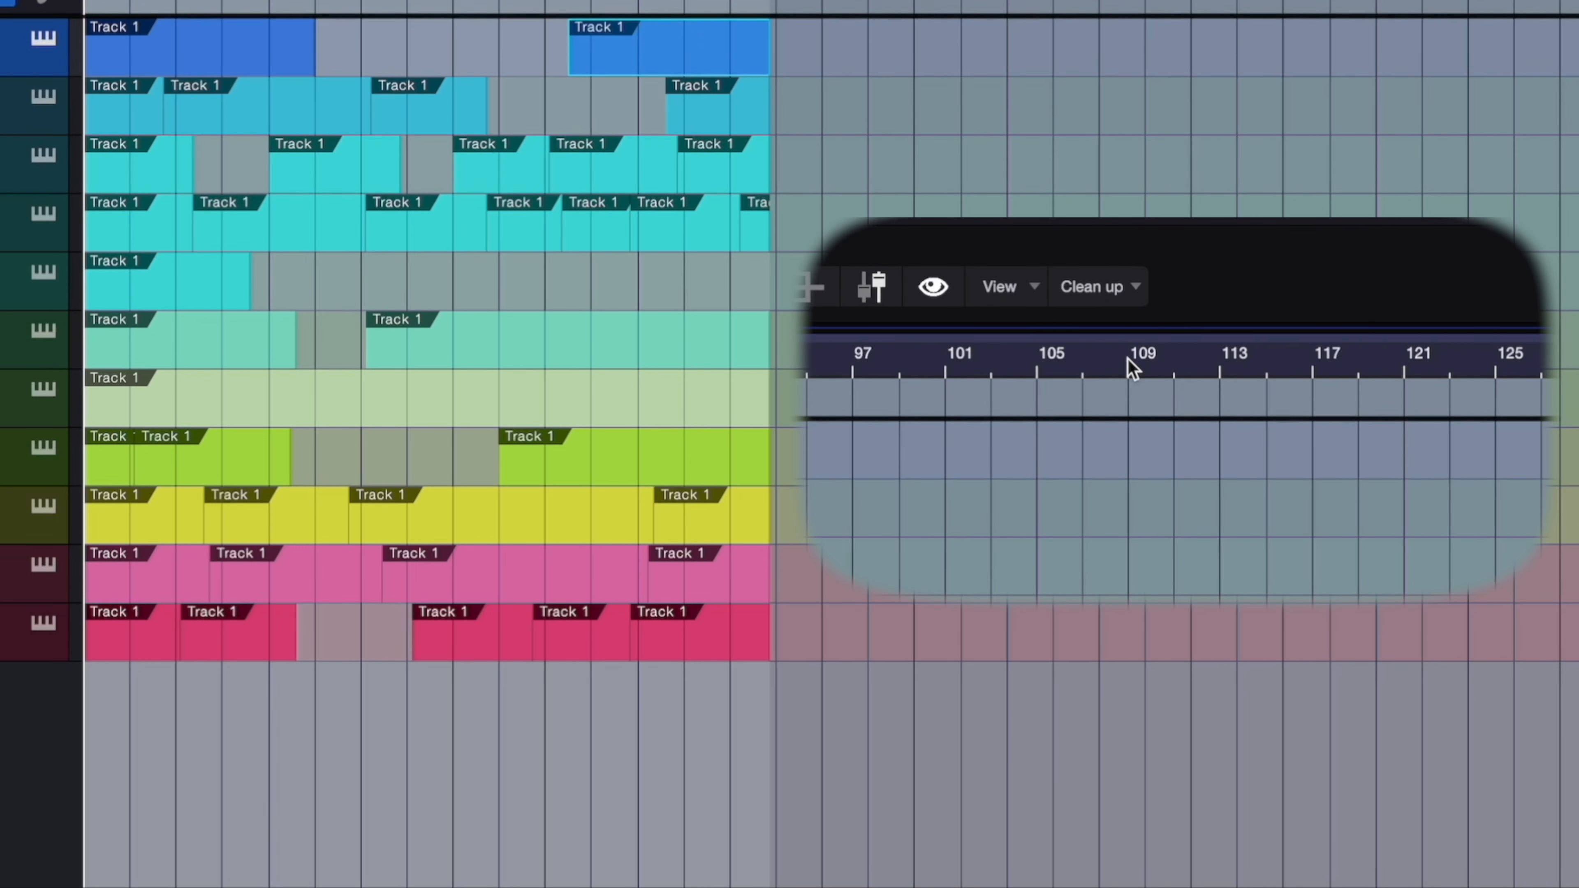